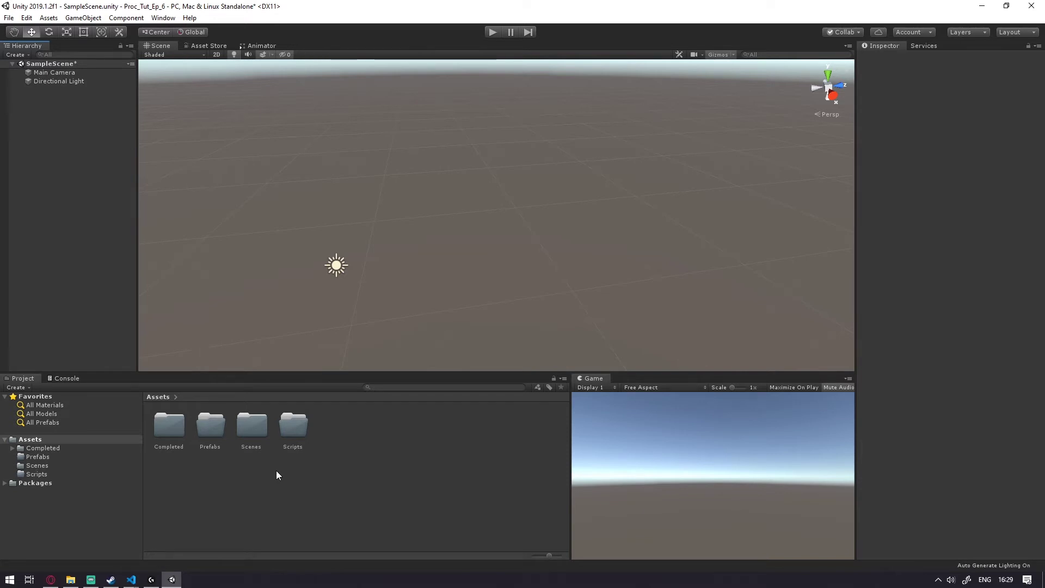
- Add a cube and a small sphere, pushing the sphere against one cube face
right_click(91, 192)
mouse_move(124, 305)
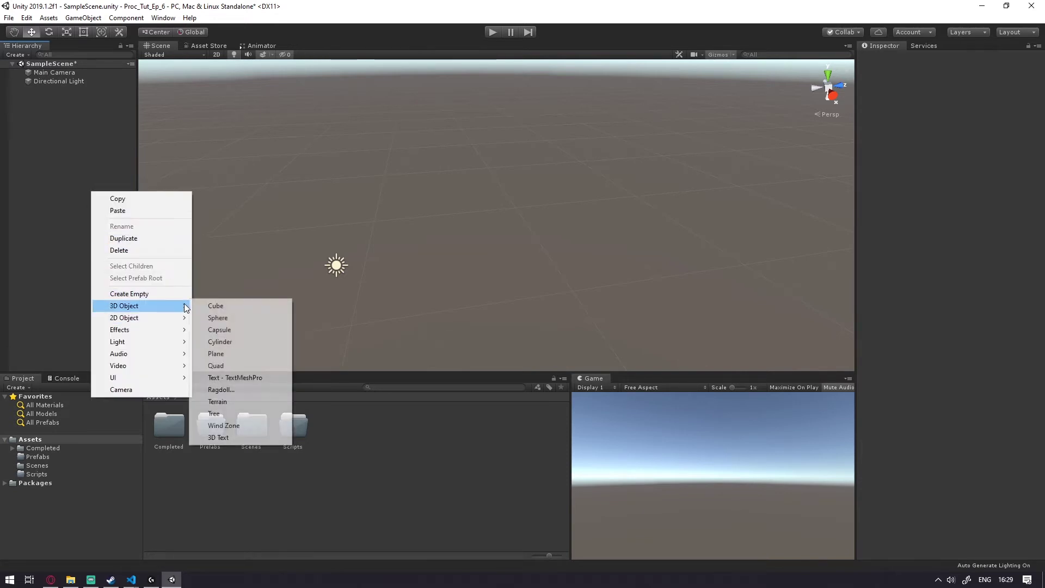
click(250, 305)
right_click(77, 166)
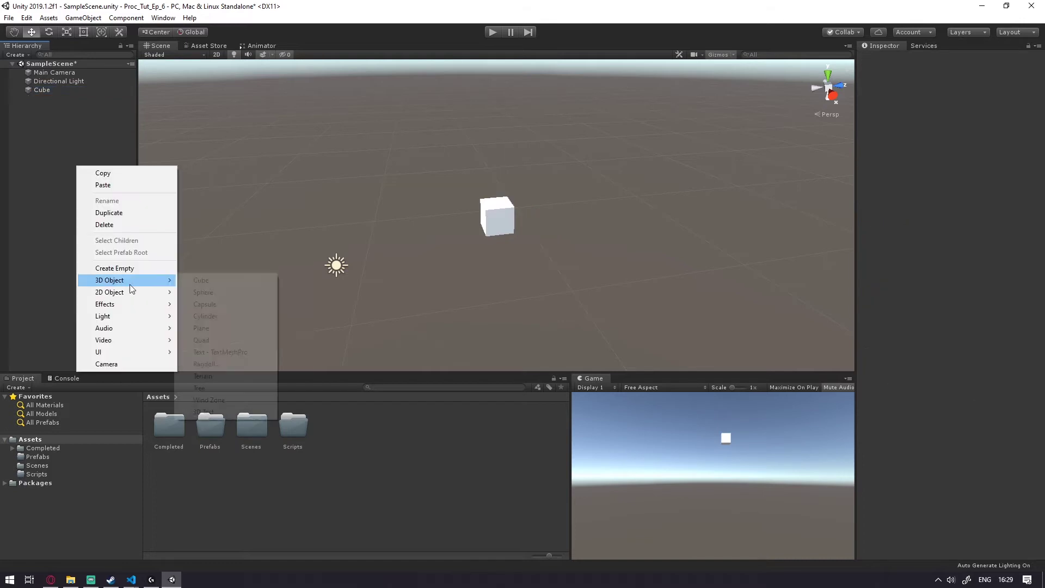
click(207, 292)
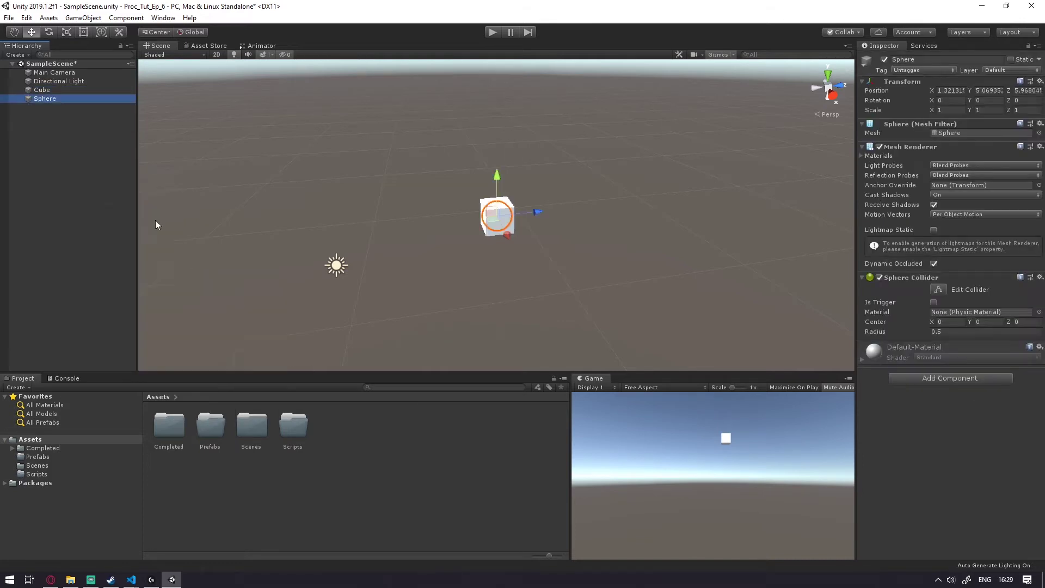
key(f)
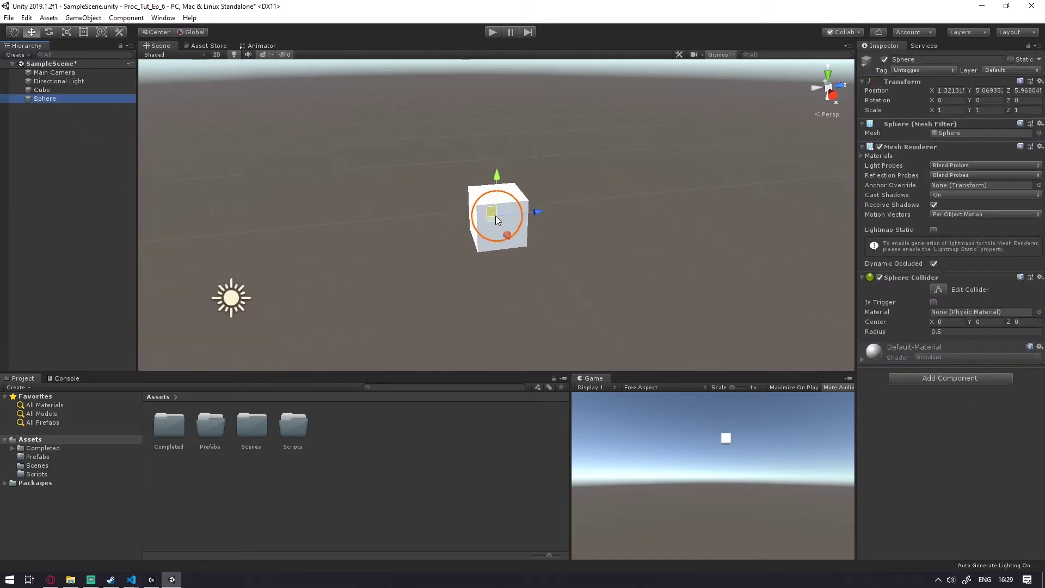
alt+drag(572, 218, 647, 194)
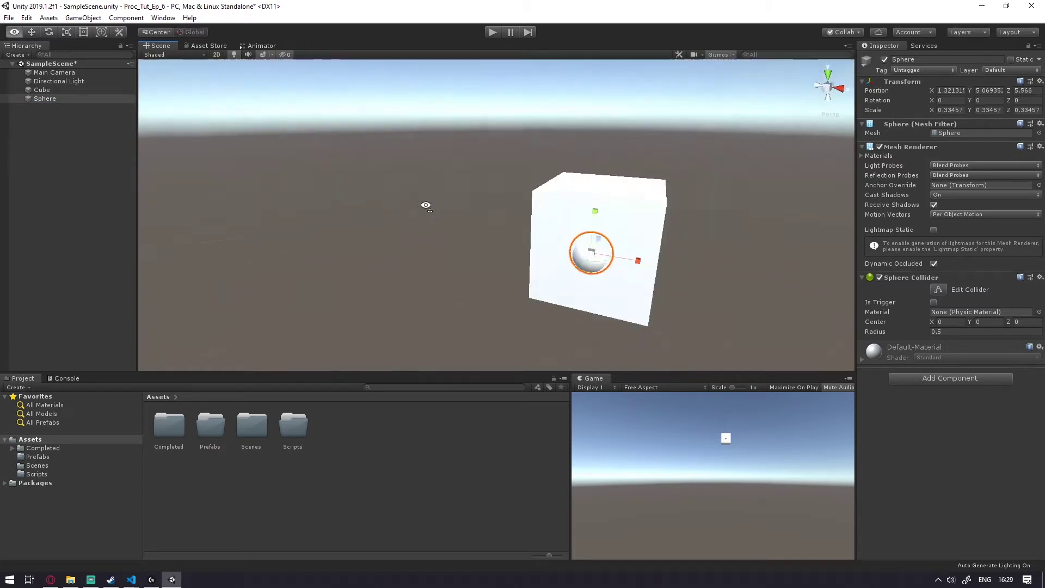
key(f)
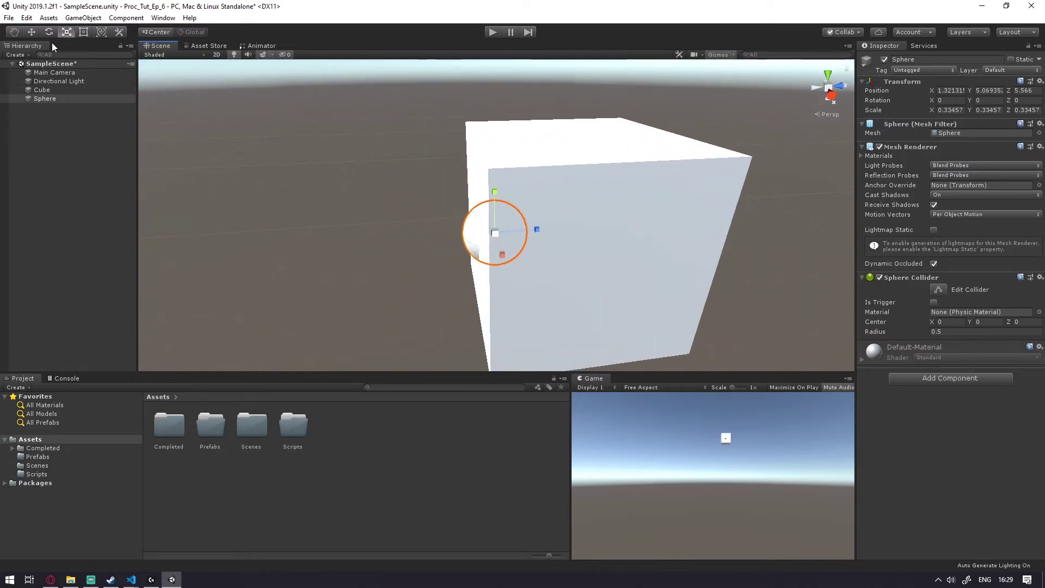
key(w)
drag(526, 231, 515, 228)
right_drag(400, 256, 410, 257)
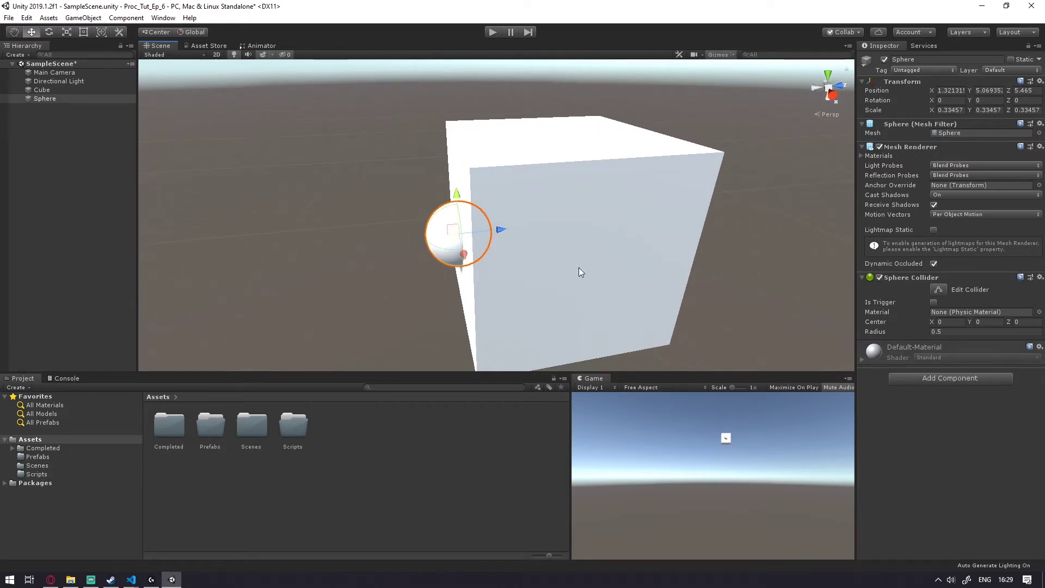
- Duplicate the sphere three times, placing each copy against another face of the cube
key(ctrl+d)
drag(499, 230, 525, 229)
mouse_move(653, 240)
right_down()
mouse_move(811, 244)
mouse_move(735, 287)
mouse_move(707, 262)
right_up()
key(ctrl+d)
drag(526, 206, 498, 196)
mouse_move(498, 196)
right_down()
mouse_move(521, 202)
mouse_move(478, 246)
right_up()
drag(478, 246, 513, 252)
mouse_move(513, 252)
right_down()
mouse_move(227, 280)
mouse_move(487, 209)
mouse_move(381, 200)
right_up()
key(ctrl+d)
drag(381, 200, 510, 202)
mouse_move(511, 202)
right_down()
mouse_move(255, 150)
mouse_move(473, 256)
mouse_move(530, 168)
mouse_move(579, 205)
right_up()
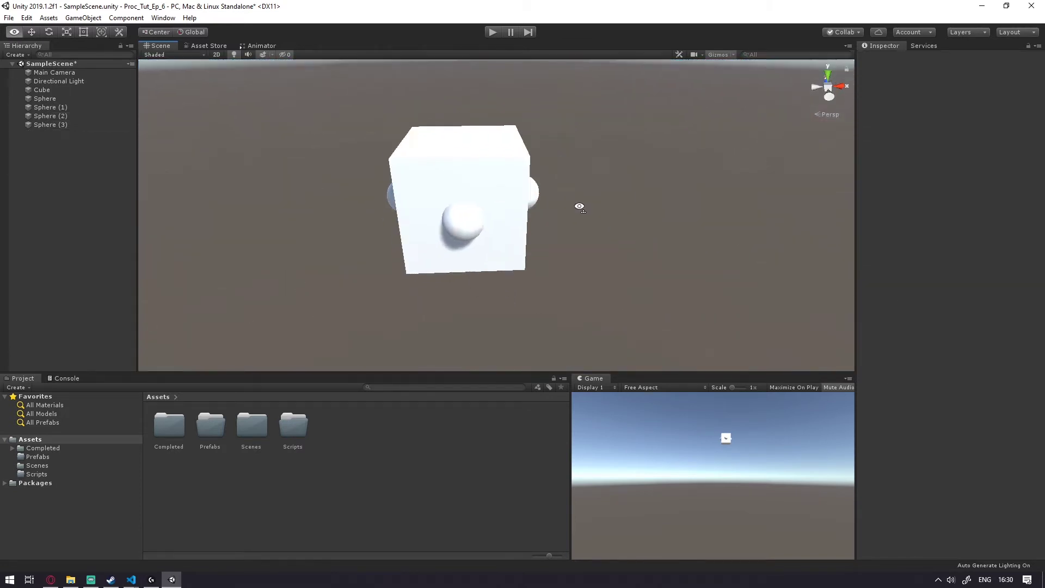
- Rename the four spheres to Node and parent them under Cube
click(74, 98)
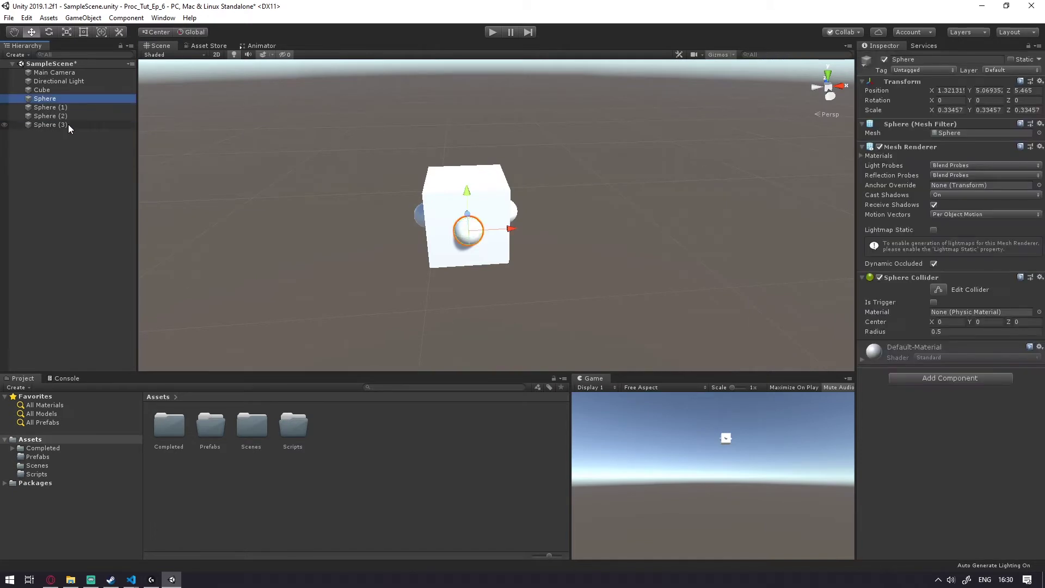
shift+click(67, 124)
click(927, 60)
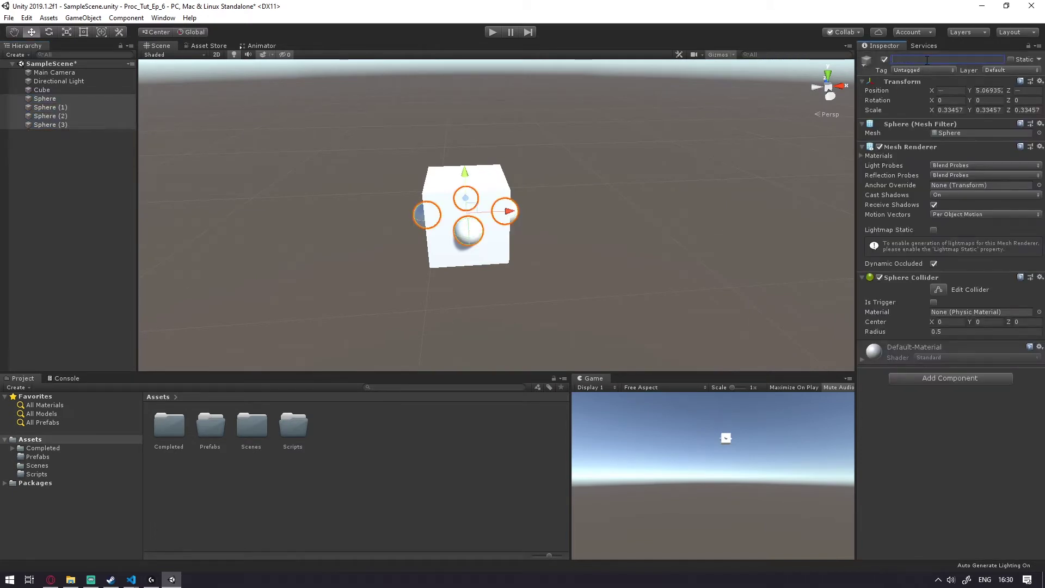
text(Node)
key(Return)
drag(45, 103, 50, 88)
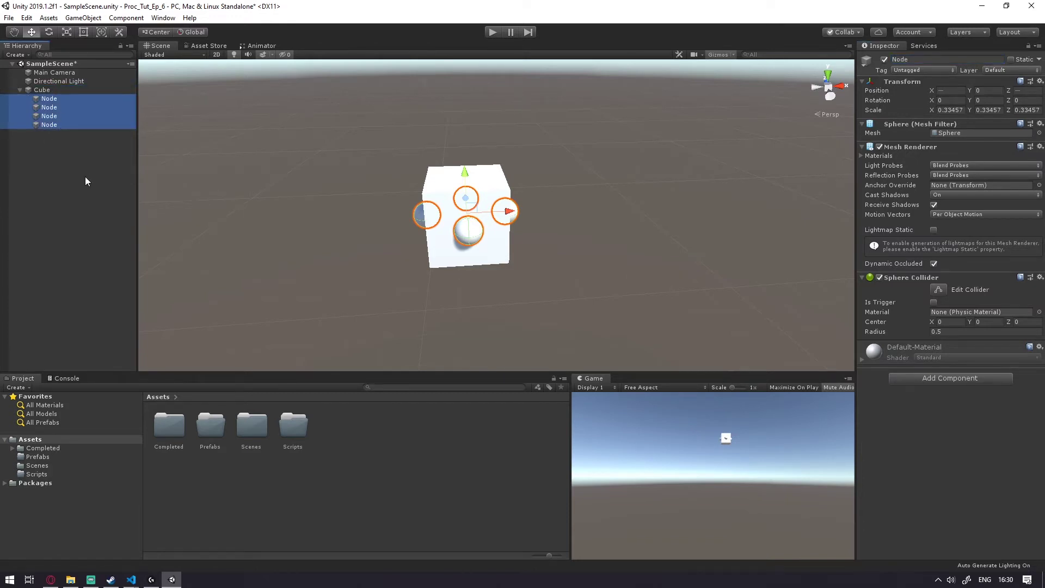
- Rename the cube to Core and untick the four Node spheres' Mesh Renderer
click(45, 91)
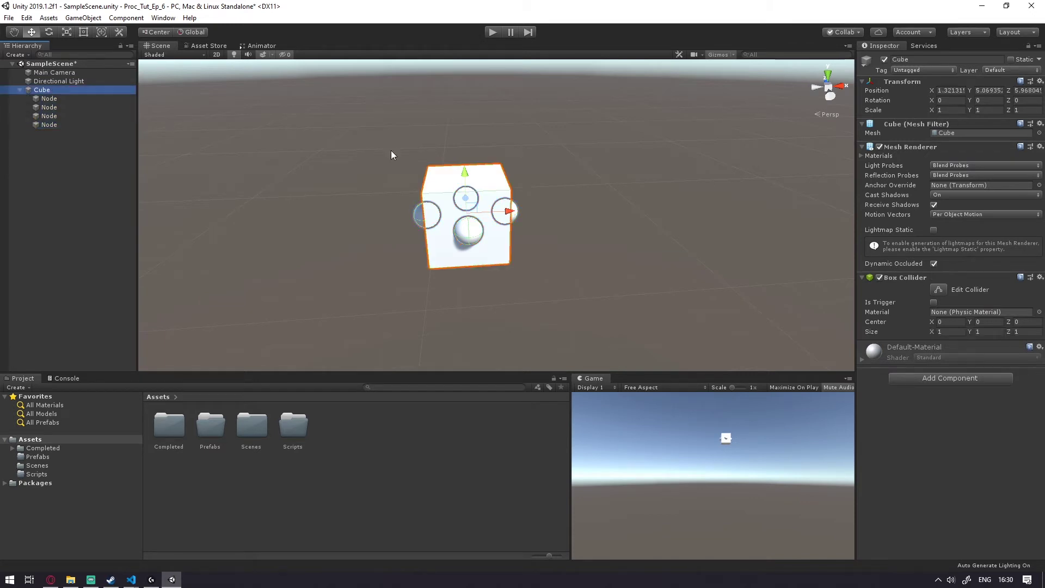
click(919, 59)
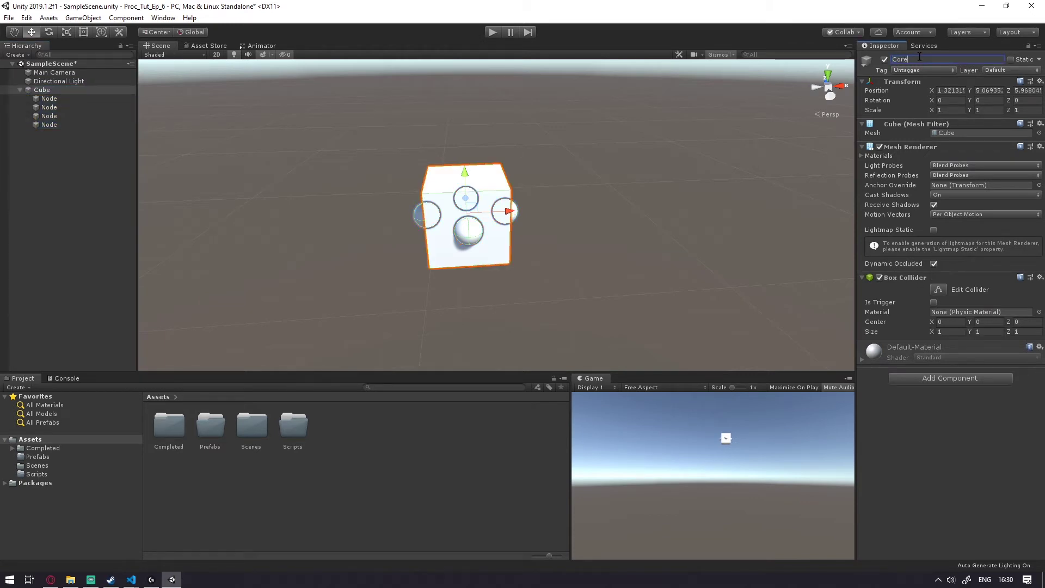
click(25, 99)
shift+click(55, 124)
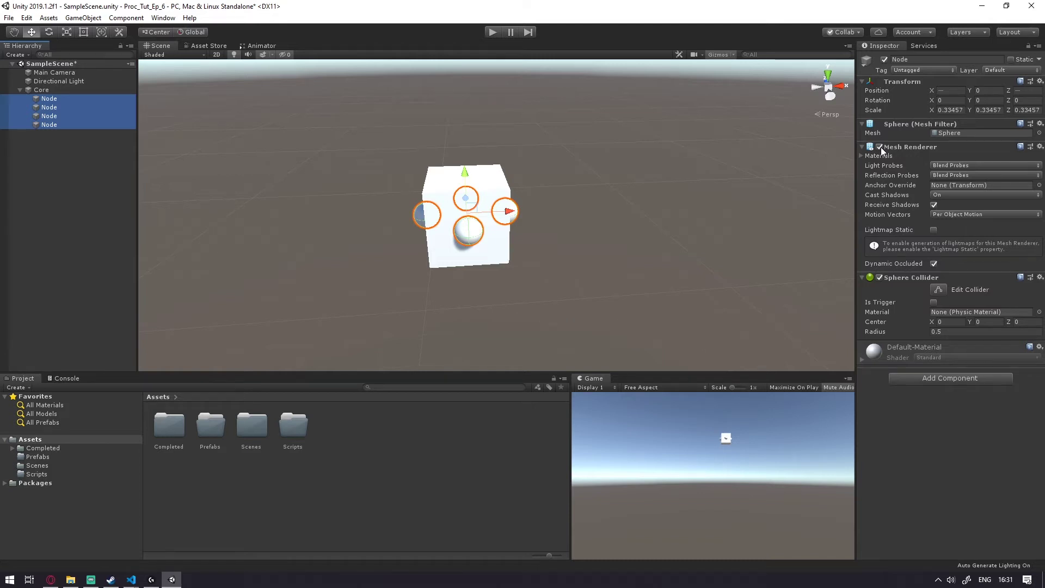
click(394, 433)
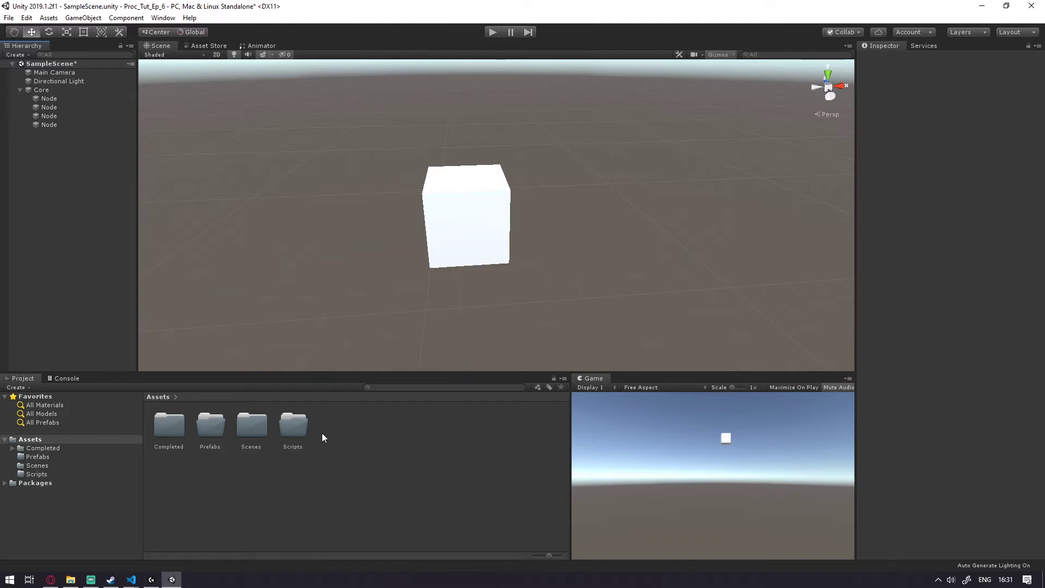
- Create a C# script named Node inside Assets/Scripts
double_click(295, 426)
right_click(287, 427)
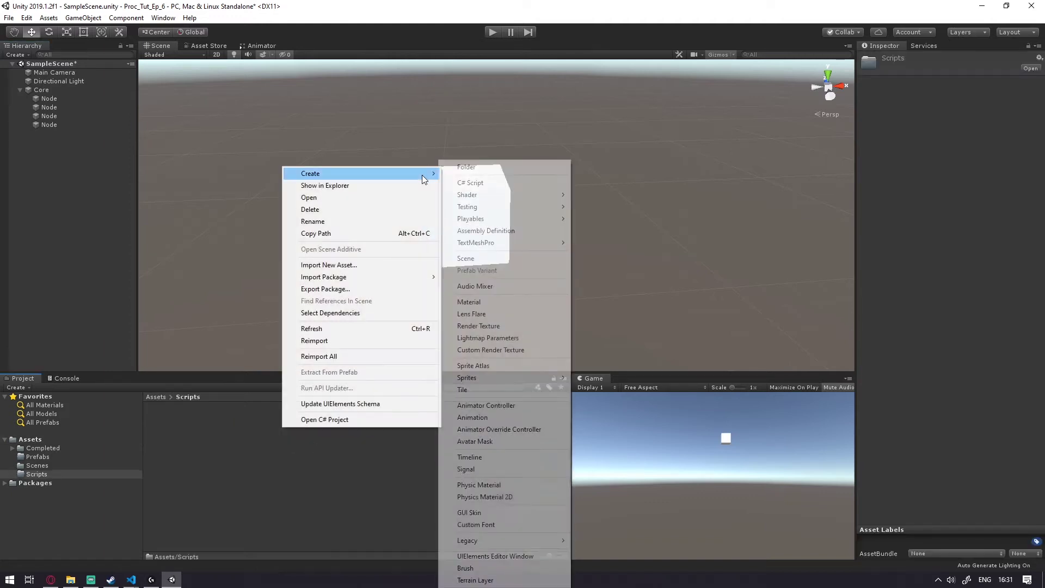
click(475, 182)
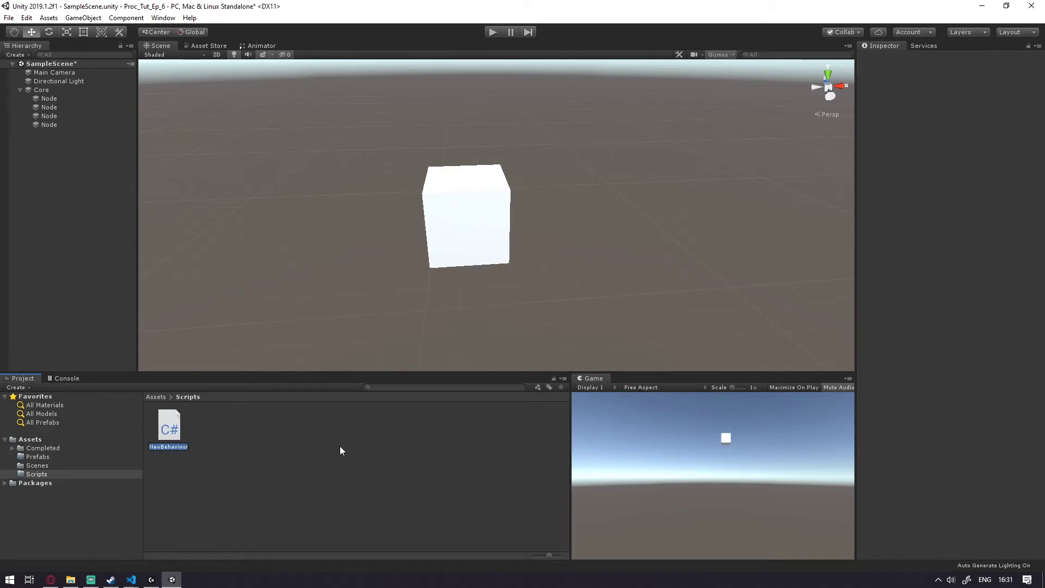
text(Node)
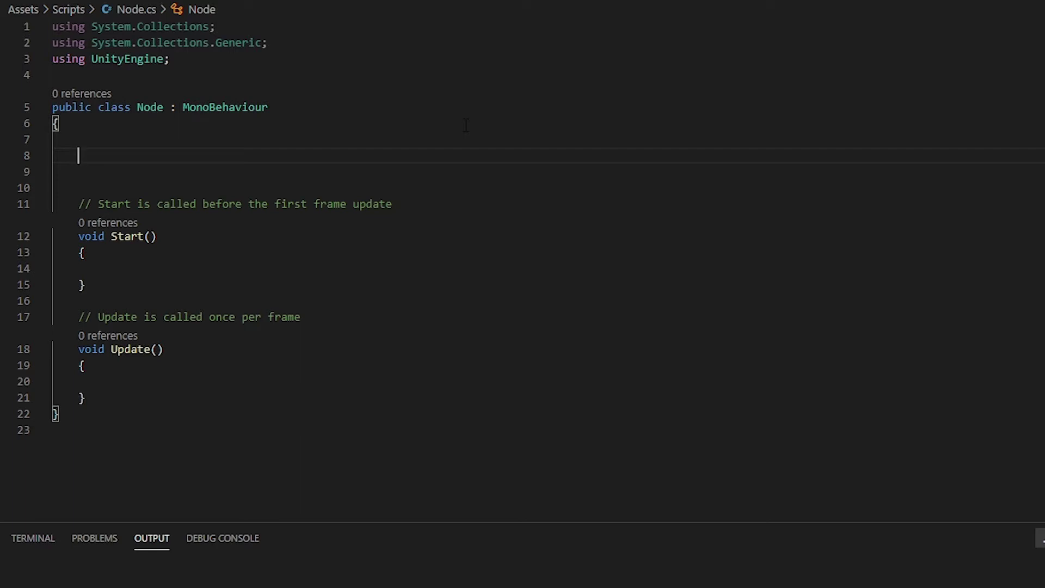
- Declare public GameObject resourcePrefab, Transform[] nodes and ResourceType currentResouce fields
text(ublic g)
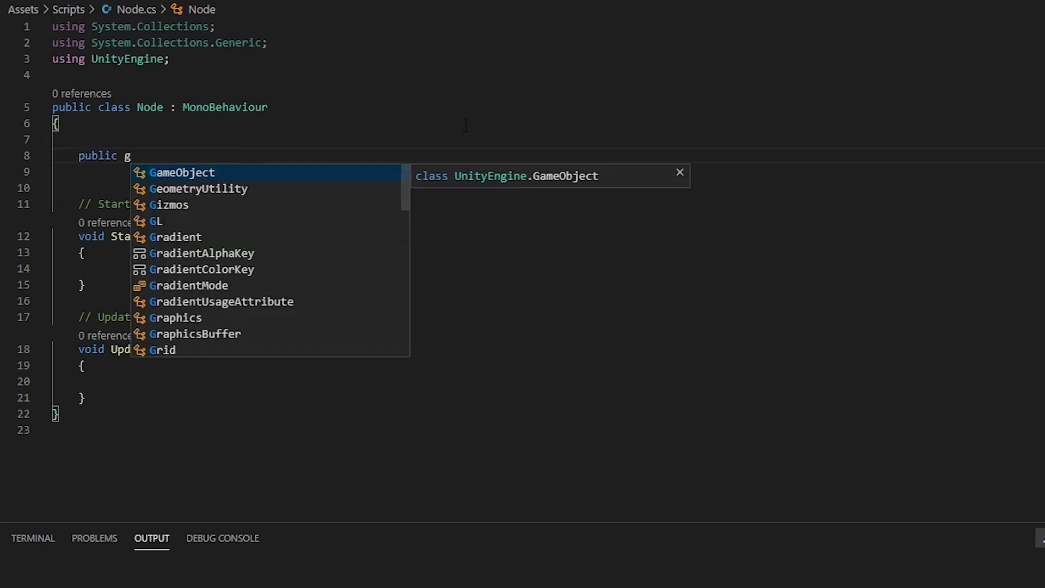
key(Tab)
text(resourcePrefab;)
key(Return)
key(Return)
text(public Tr)
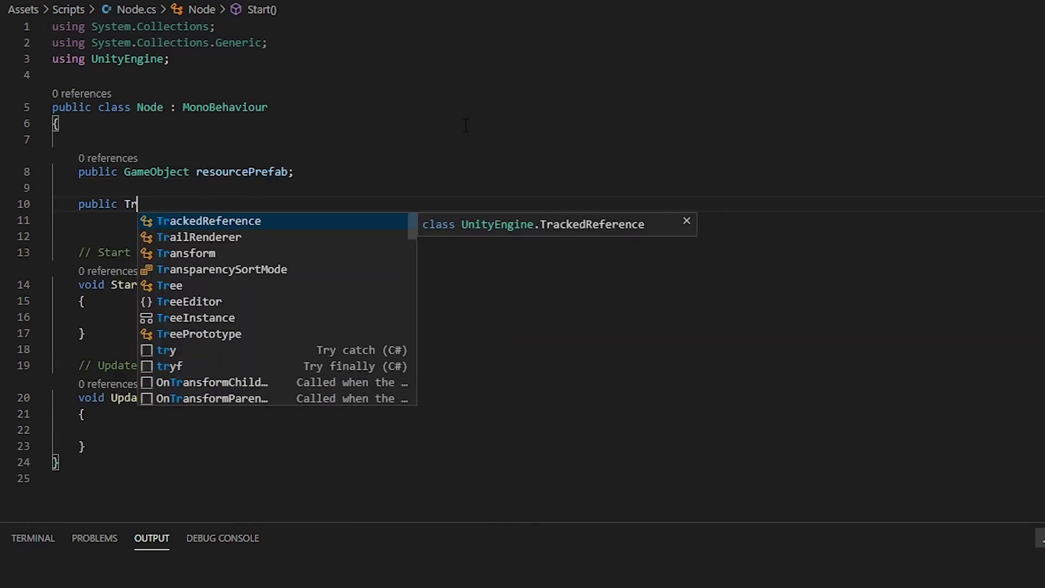
text(ans)
key(Tab)
text([)
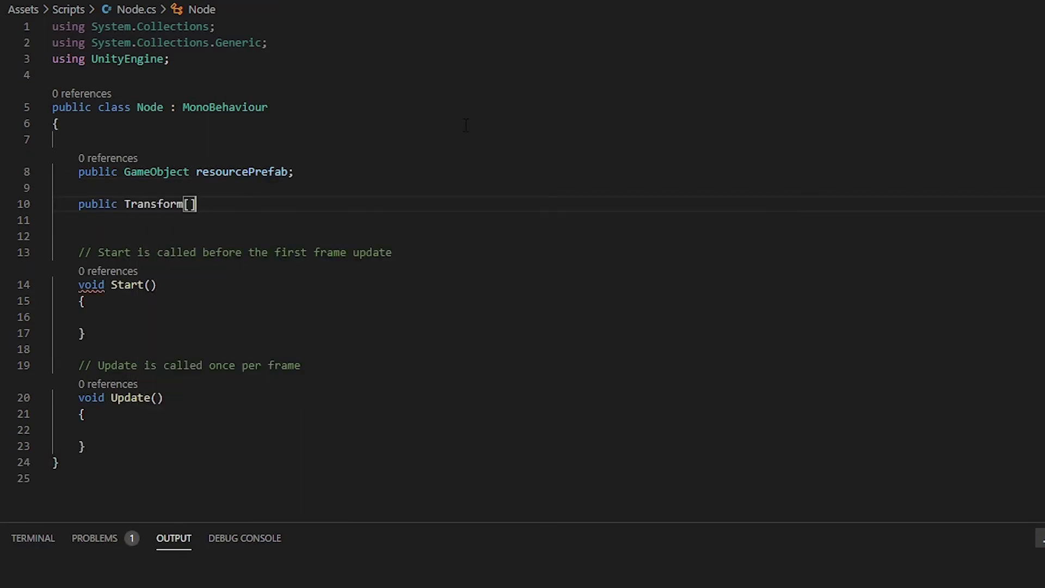
text(] nodes;)
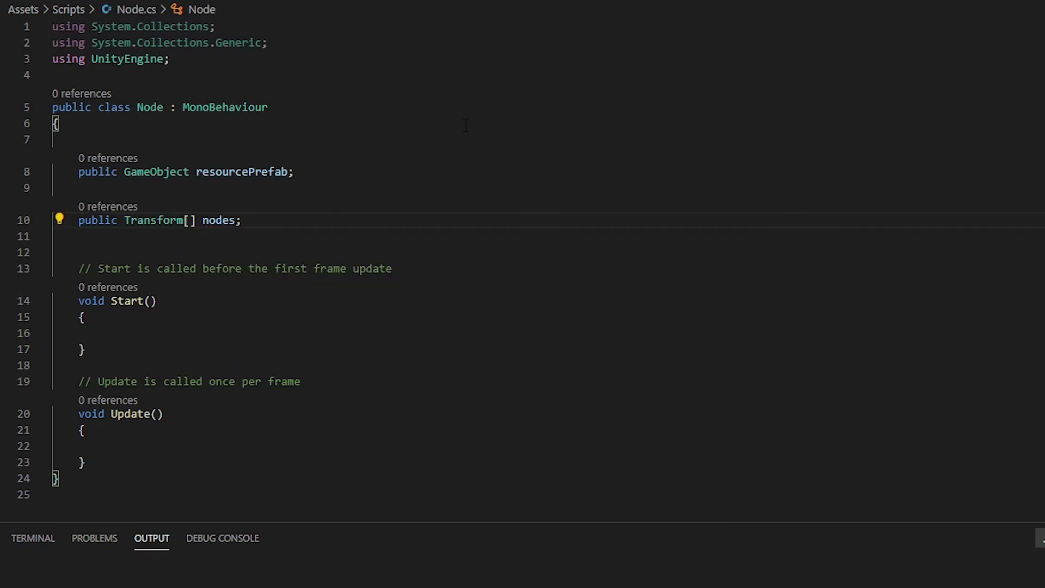
key(Return)
key(Return)
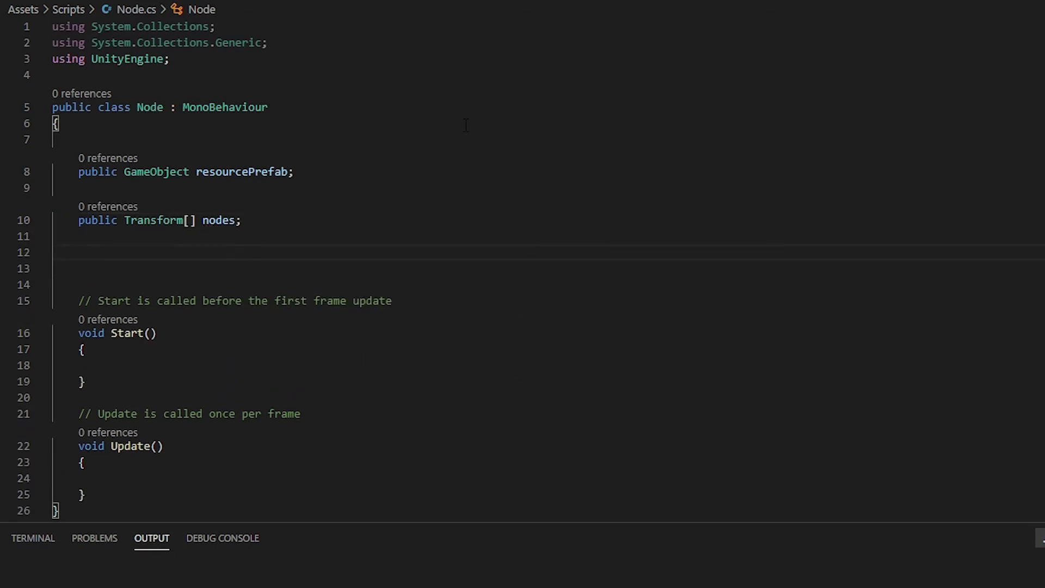
text(public ResourceTy)
key(Tab)
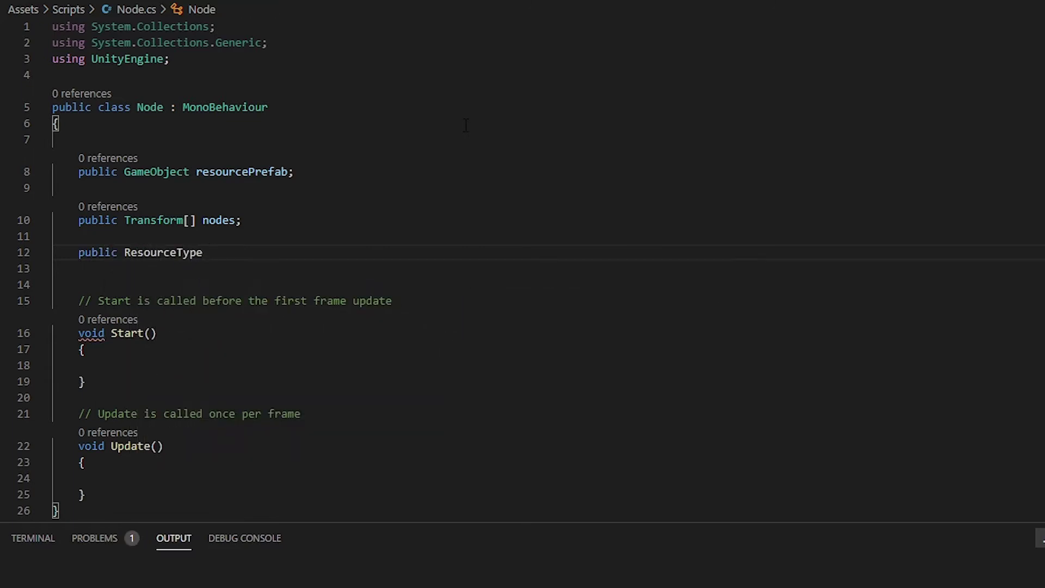
text(curreen)
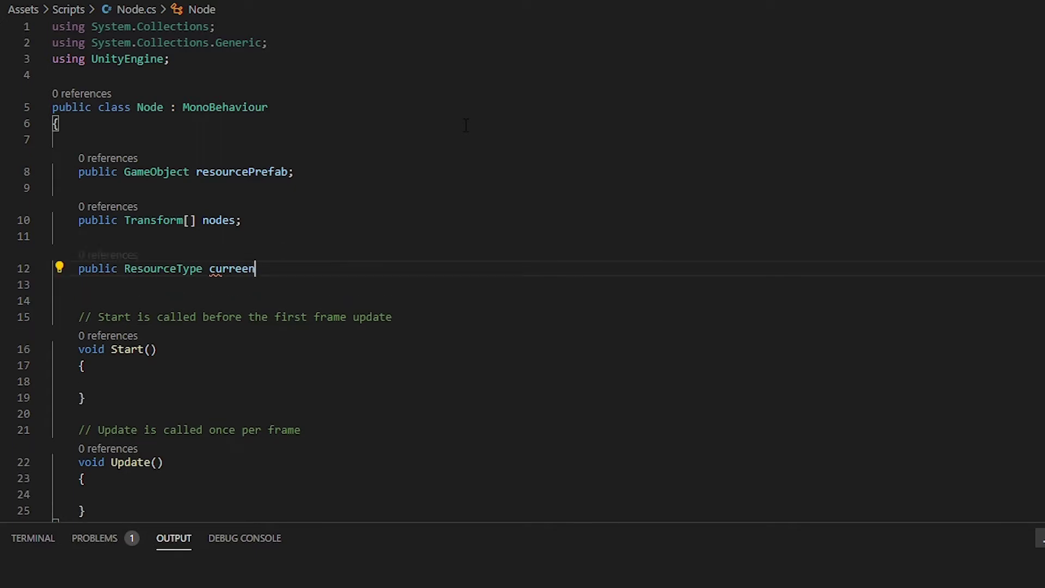
key(BackSpace)
key(BackSpace)
text(ntResouce;)
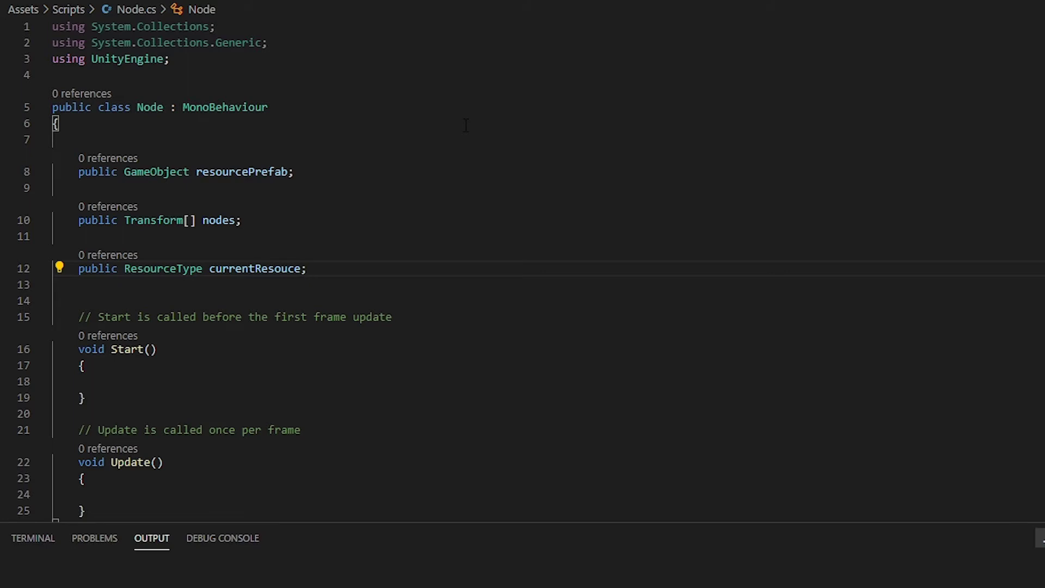
- Delete the unused Update method from Node.cs
scroll(466, 126, down, 2)
mouse_move(95, 426)
mouse_down()
mouse_move(11, 377)
mouse_move(11, 345)
mouse_up()
key(BackSpace)
key(BackSpace)
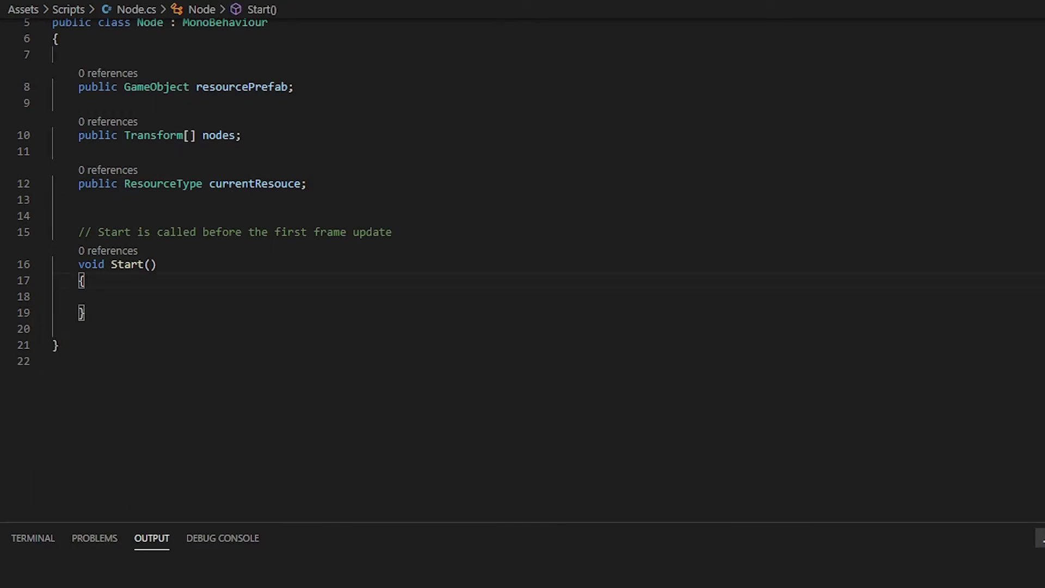
click(256, 314)
scroll(322, 288, down, 1)
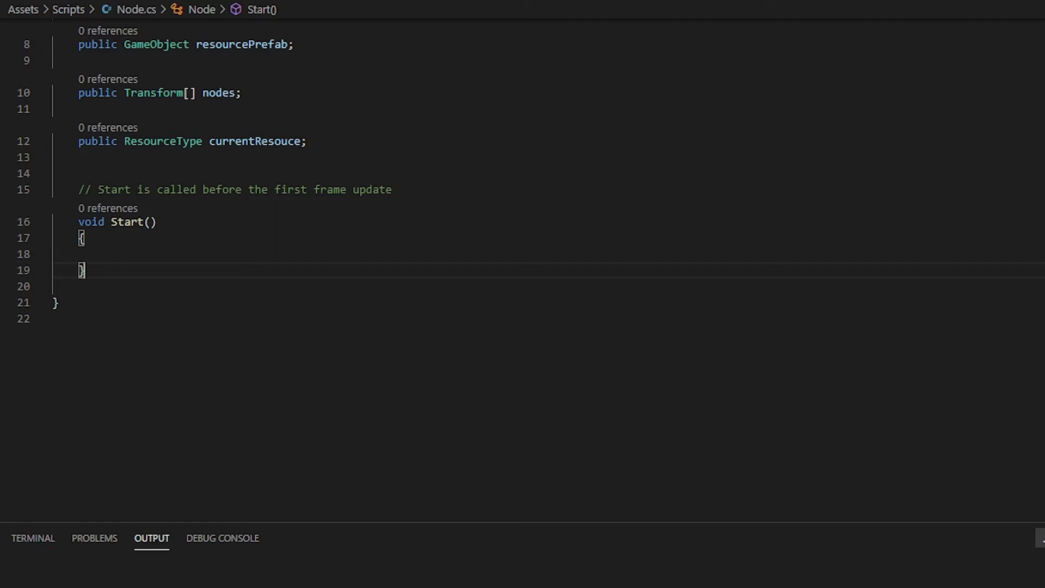
- Add a NodeManager class with private Transform[] nodes and a nodeDuplicateCheck Hashtable
click(107, 303)
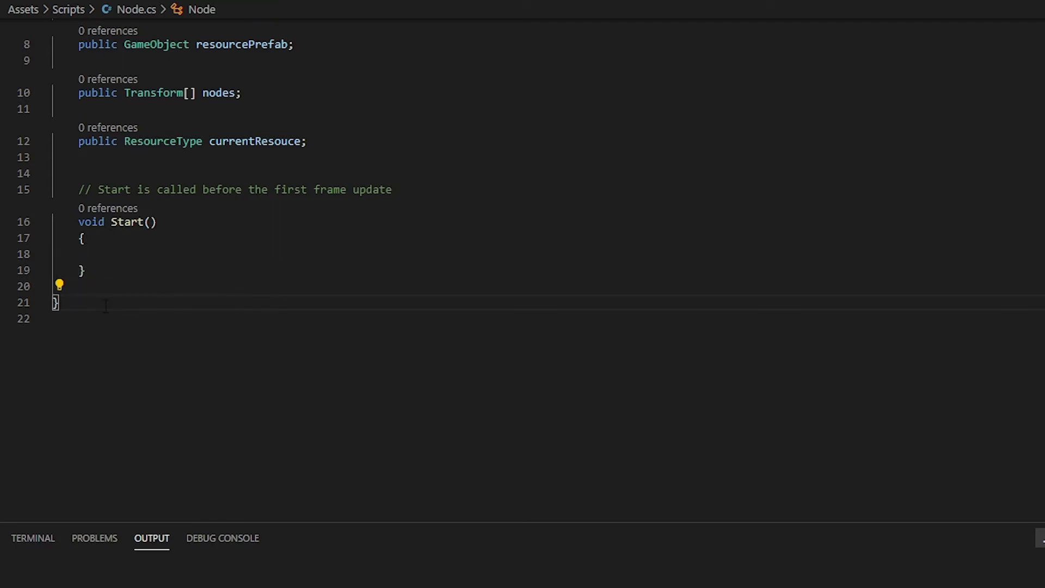
key(Return)
key(Return)
text(public class NodeManager {)
key(Return)
key(Return)
key(Return)
key(Up)
key(Up)
text(private Transform[] nodes;)
key(Return)
text(public Hashtable )
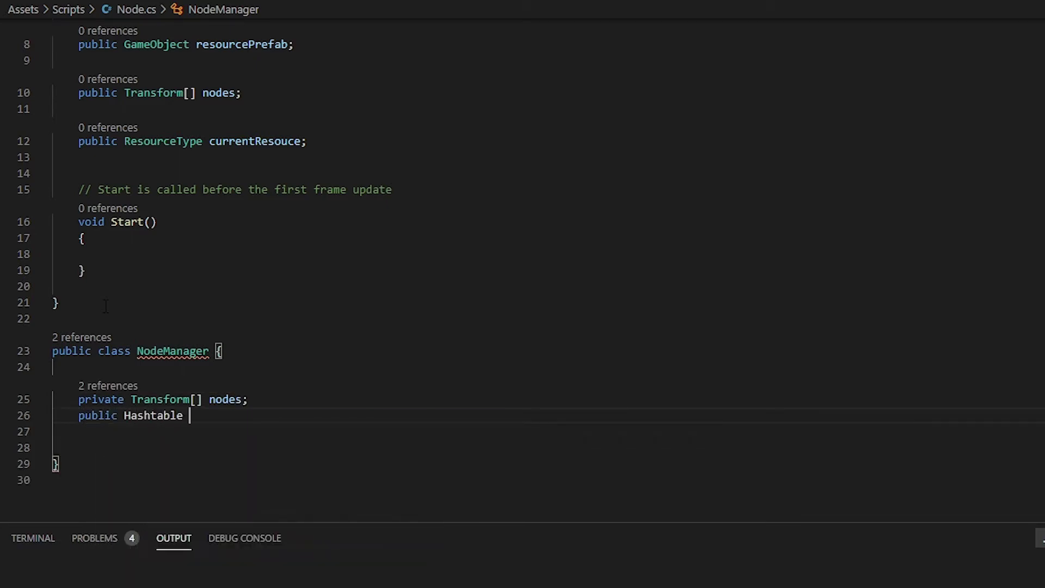
text(nodeDuplicate)
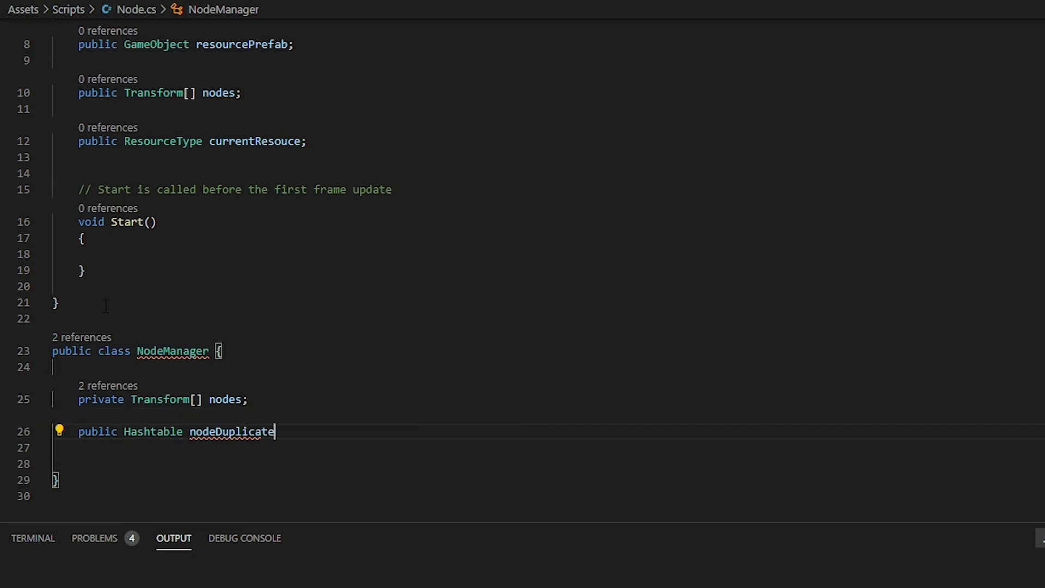
text(Check = new Hashtable();)
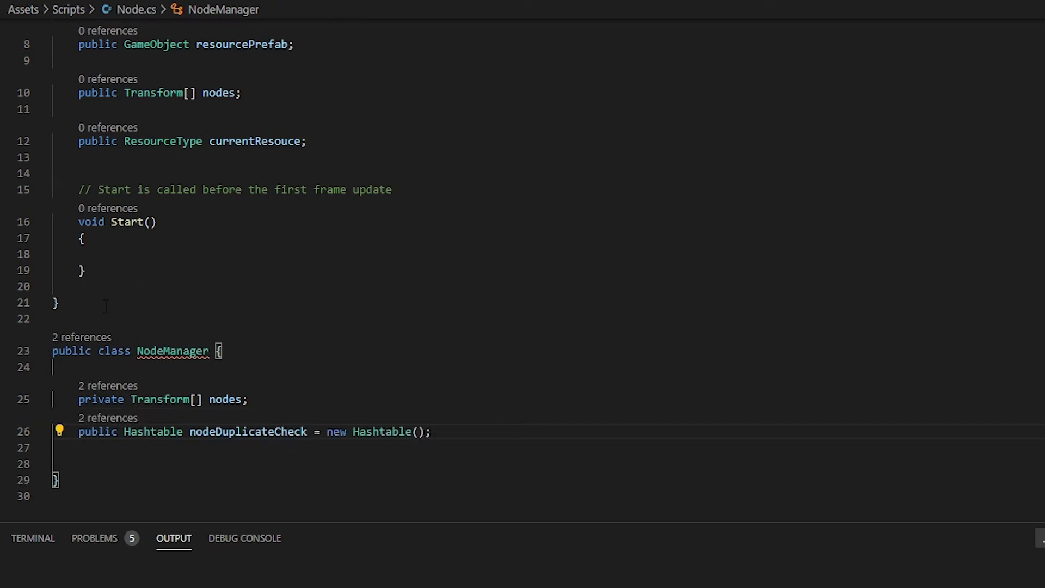
key(Return)
key(Return)
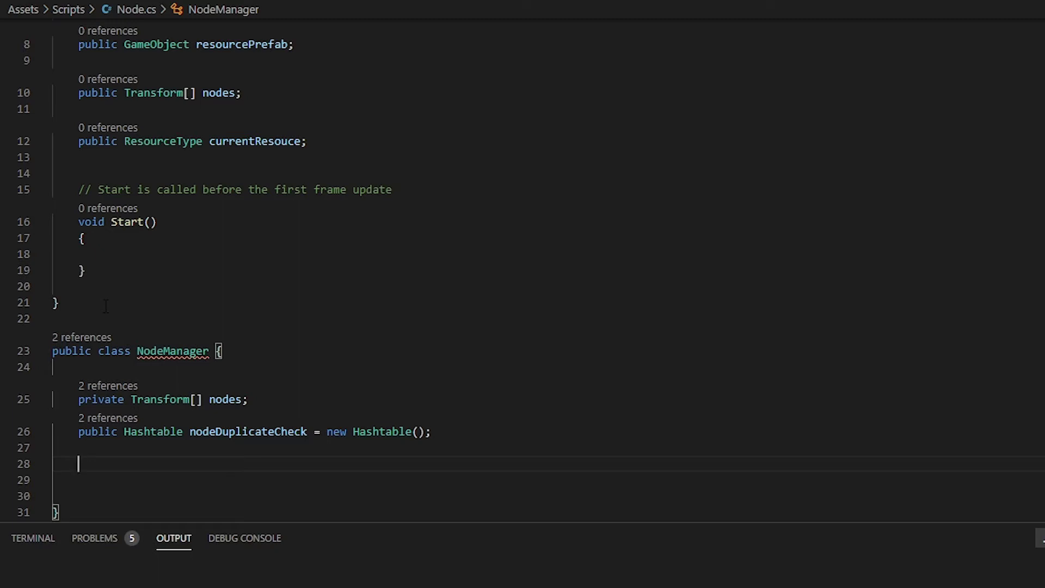
- Write the NodeManager(Transform[] node) constructor assigning this.nodes = node
text(public NodeManager (Transform[] node) {)
key(Return)
text(this.nodes = )
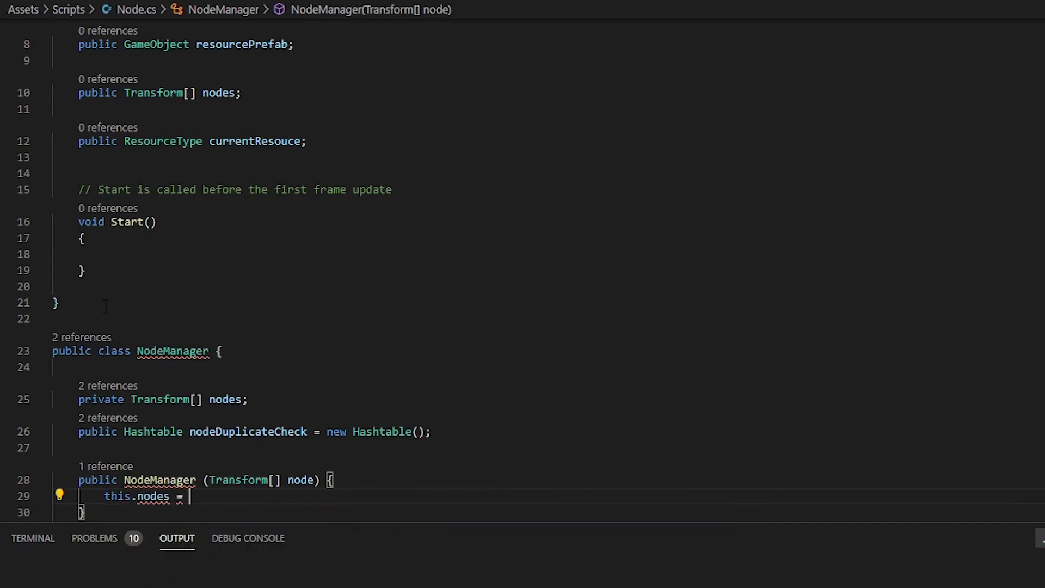
text(node;)
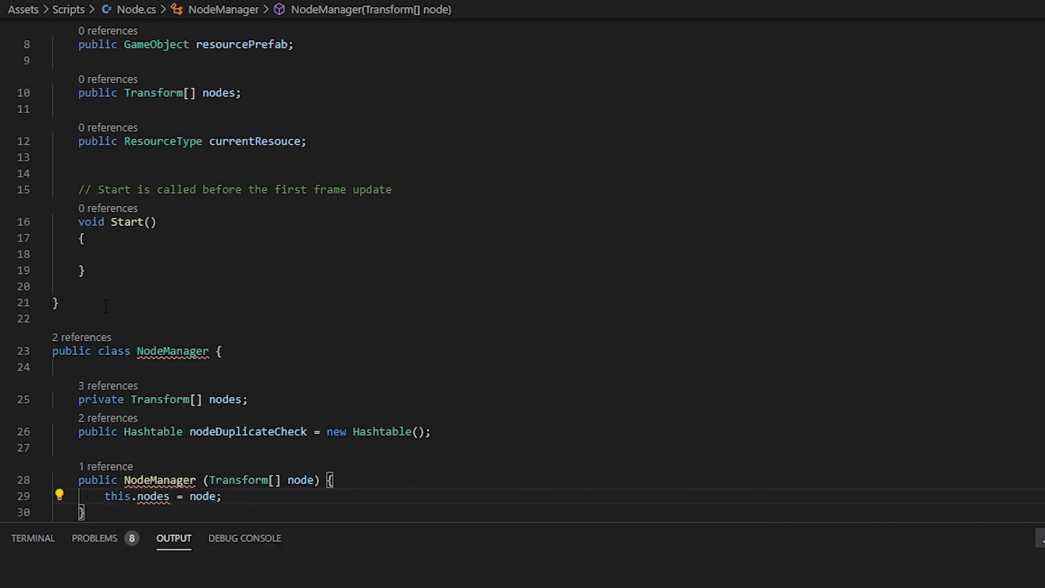
- Begin the randomNodeSelection getter returning Random.Range(0, ...)
scroll(106, 306, down, 2)
click(111, 383)
key(Return)
key(Return)
text(public int randomNodeSelection {)
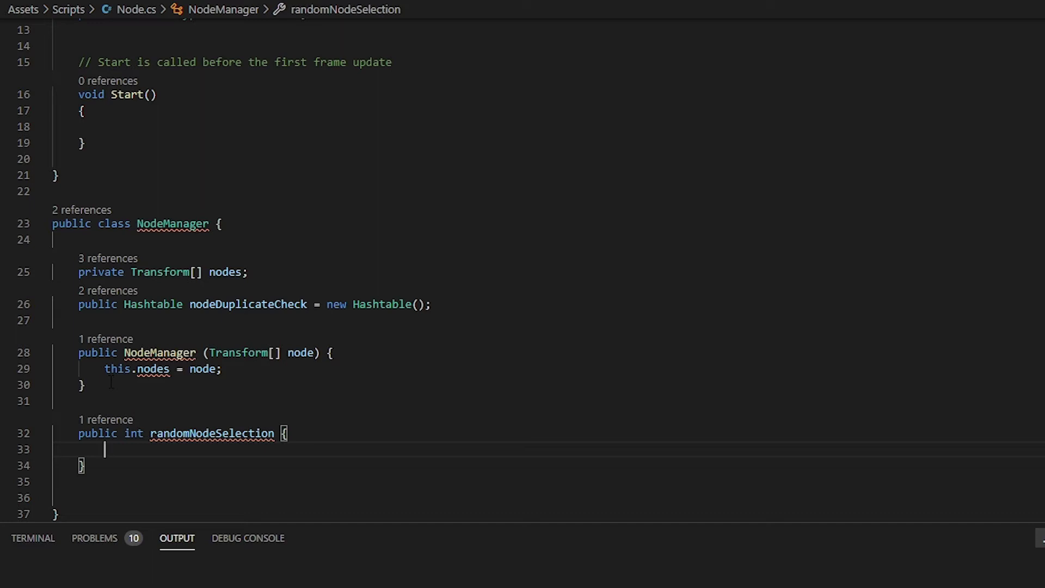
text(get {)
key(Return)
text(return Random.Range()
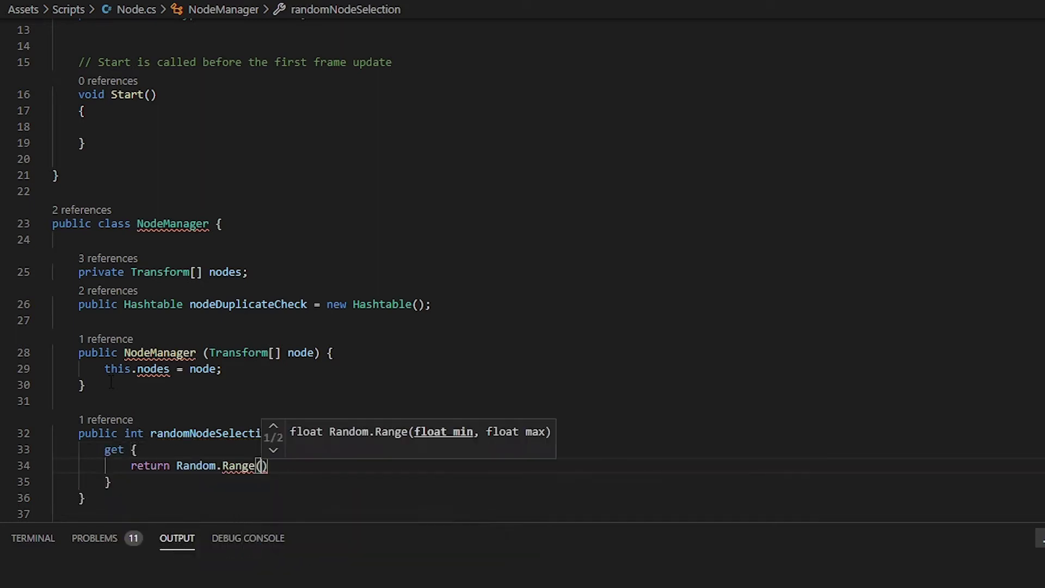
text(09)
key(BackSpace)
- Finish randomNodeSelection with nodes.Length; add randomResourceSelection returning Random.Range(0, 100) % 50
text(, nodes.Length);)
scroll(109, 403, down, 2)
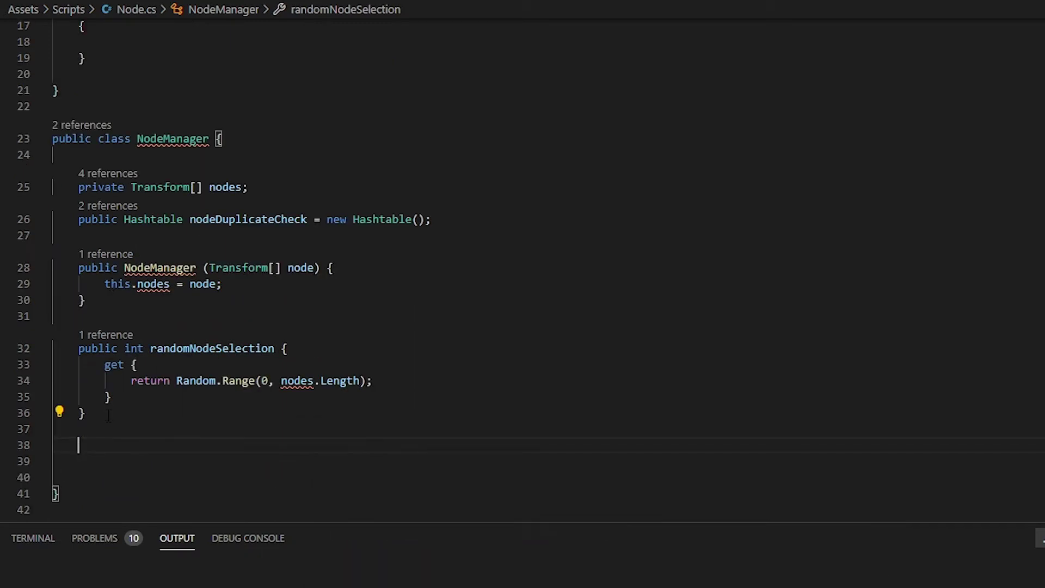
text(public int randomResourceSelection {)
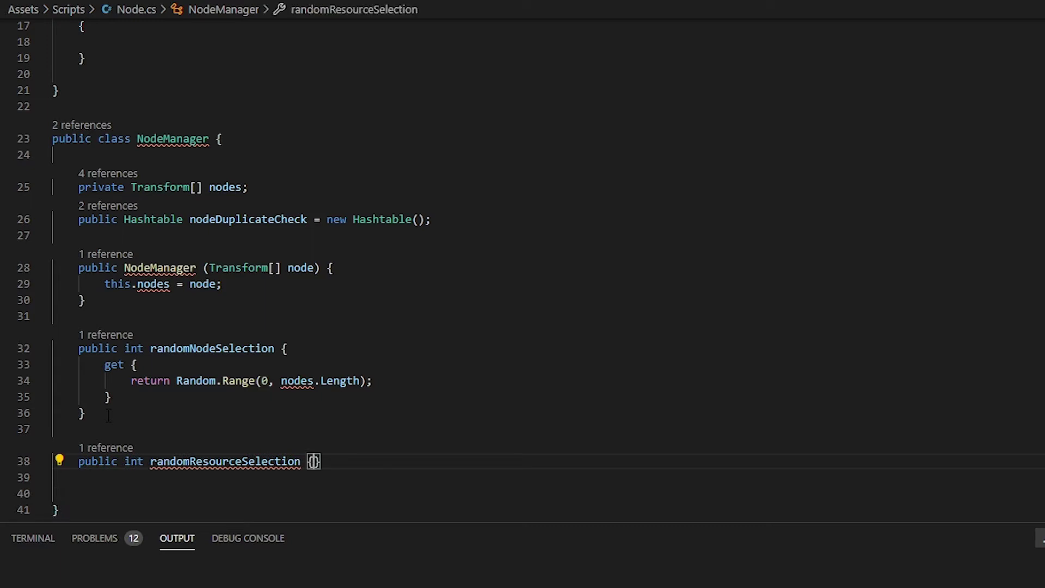
key(Return)
text(get {)
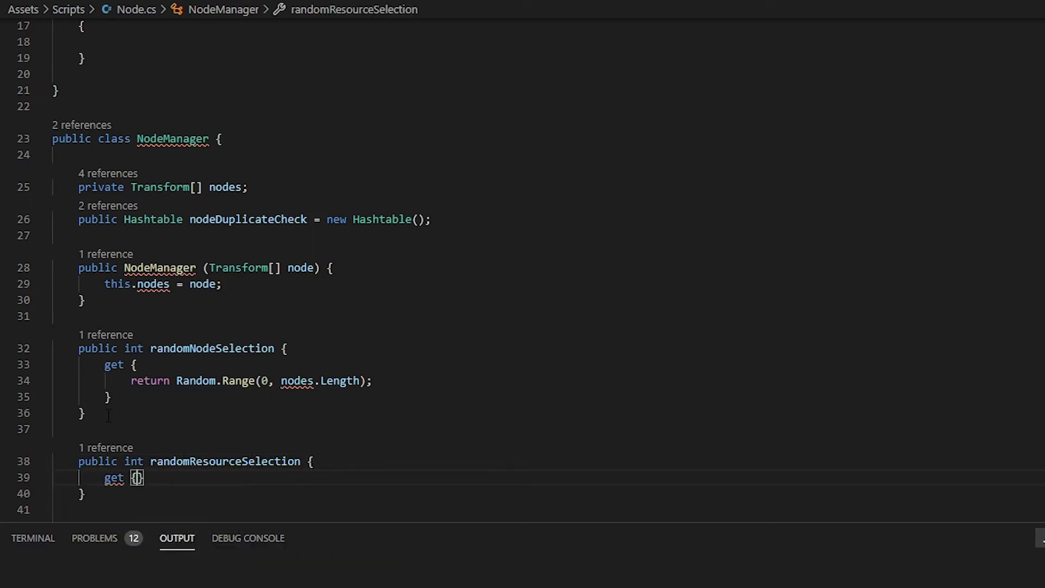
key(Return)
text(return Random.range()
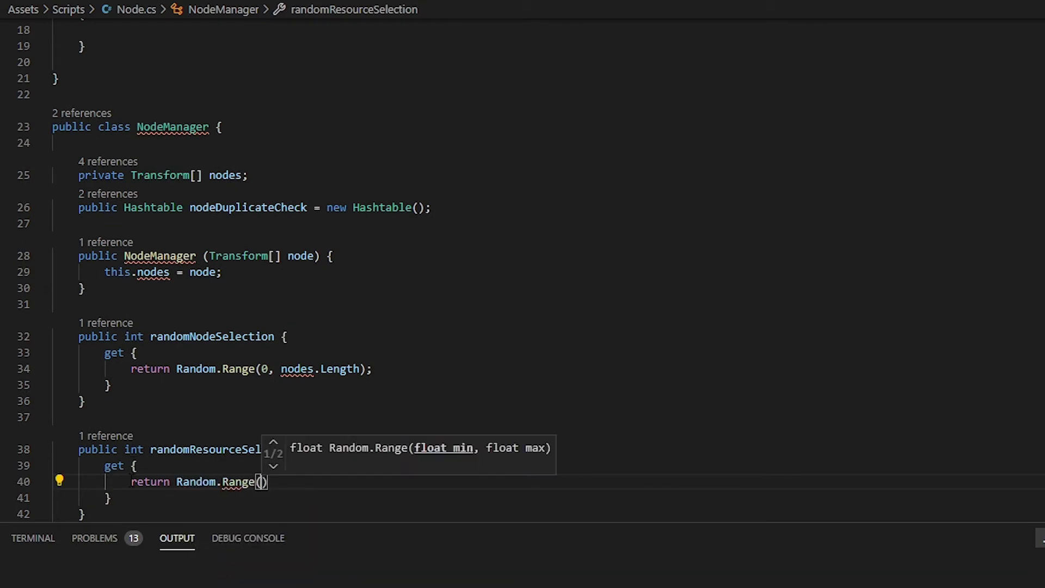
text(0, 100)
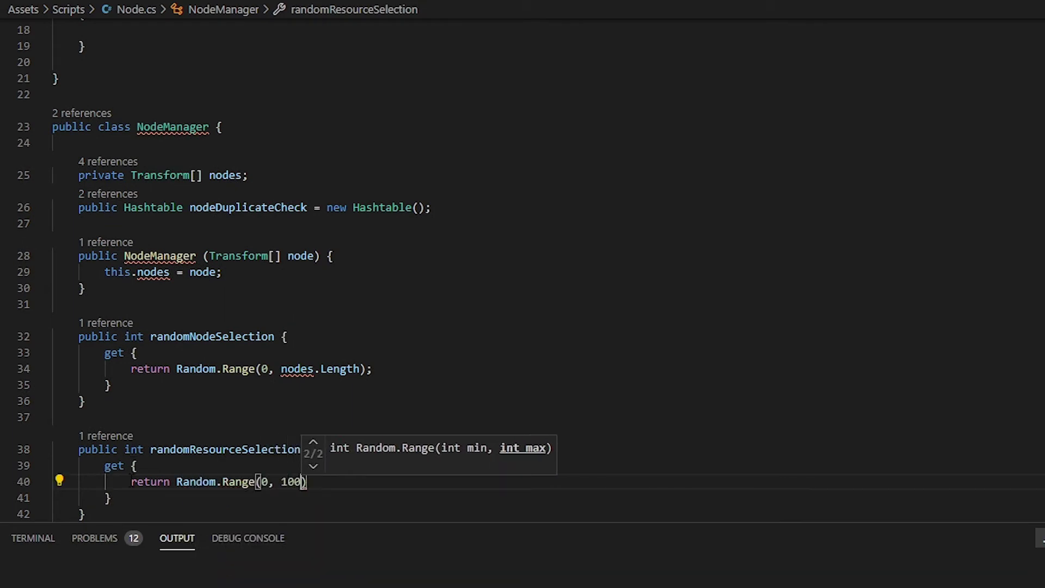
key(Escape)
key(Right)
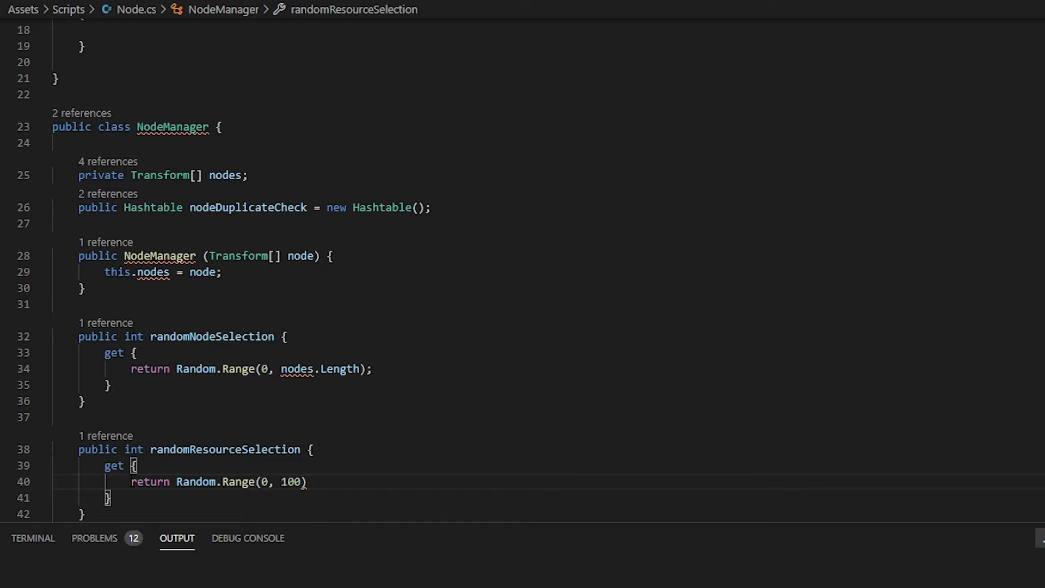
text(%)
text( 50)
text(;)
- Highlight the Random.Range(0, 100) call and the 50 on line 40 for review
drag(176, 481, 303, 481)
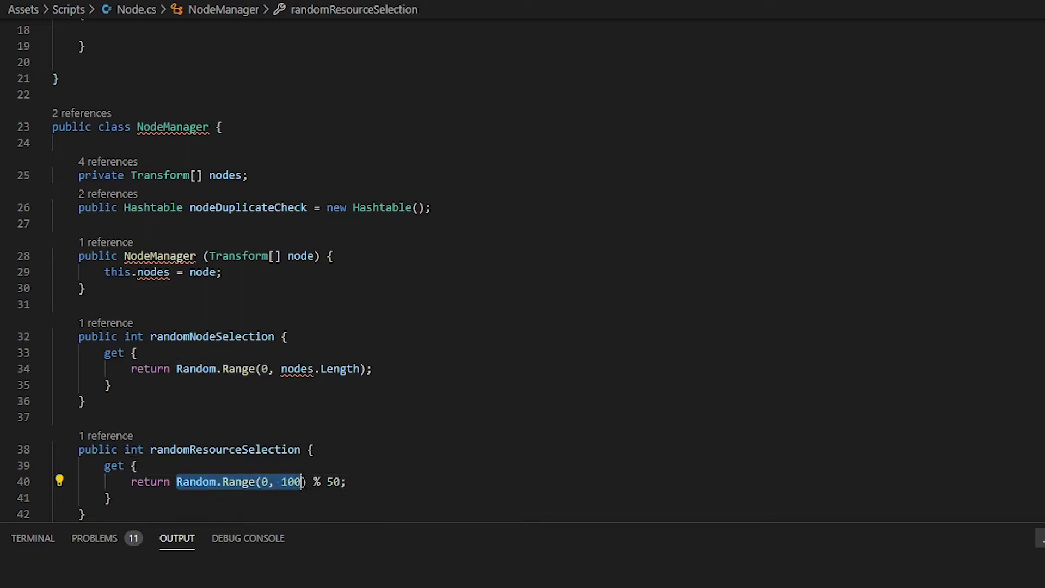
click(344, 483)
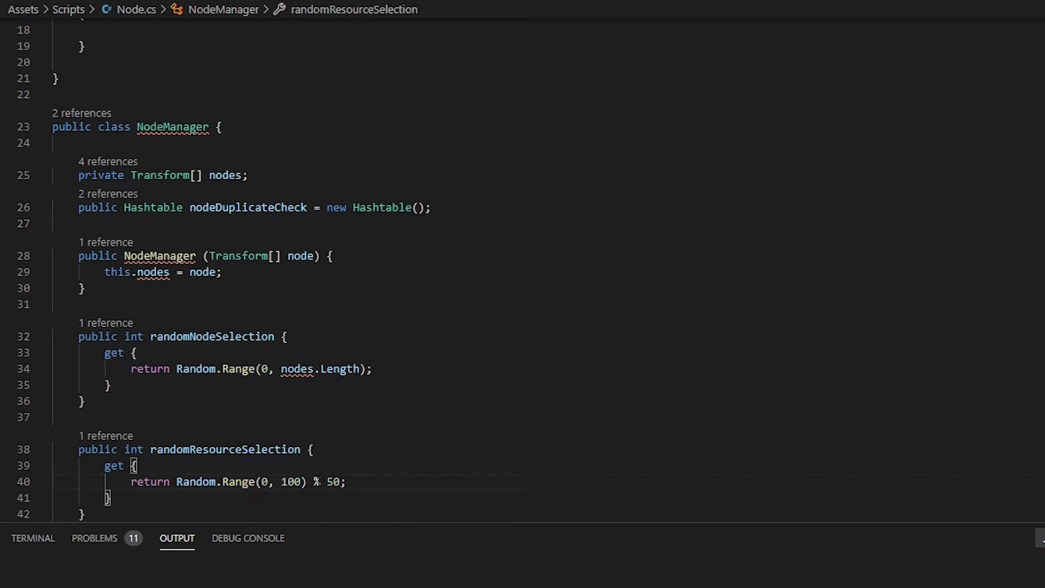
double_click(333, 481)
scroll(192, 427, down, 3)
click(193, 428)
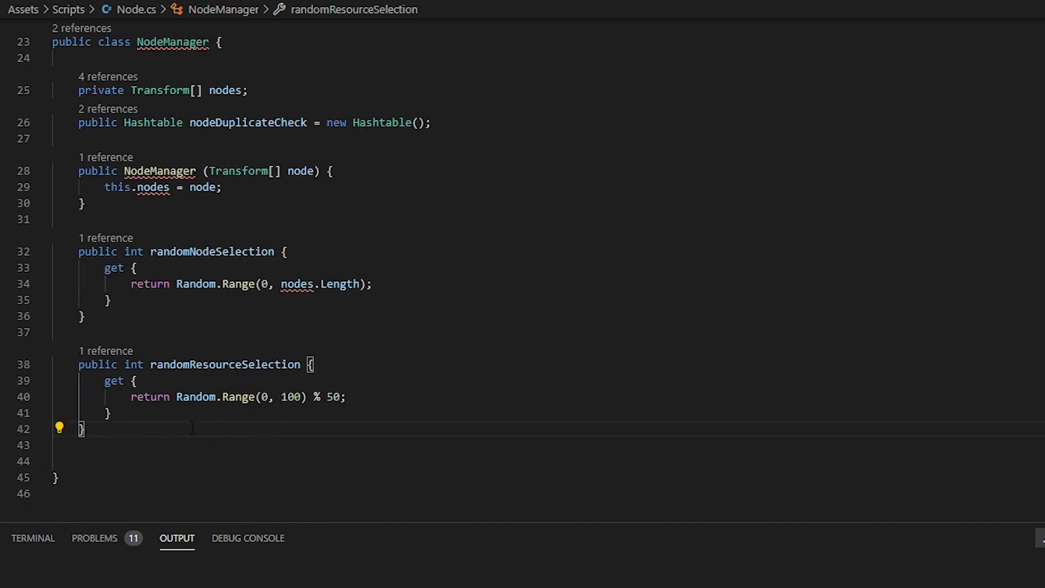
- Add the public bool doesResourceExist(Vector3 pos) method signature
key(Return)
key(Return)
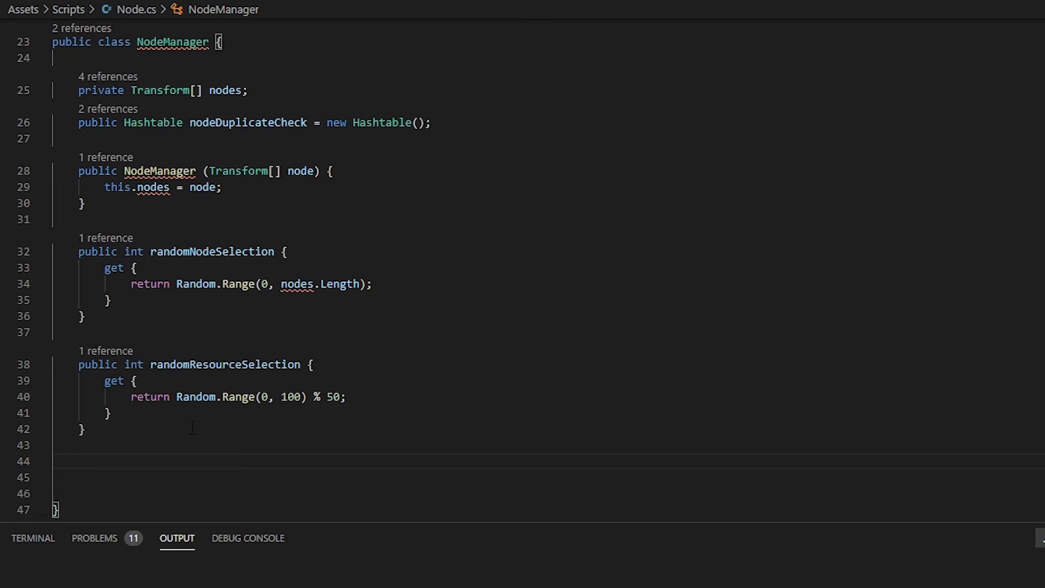
text(public )
text(vo)
key(BackSpace)
key(BackSpace)
text(bool doesResourceExis)
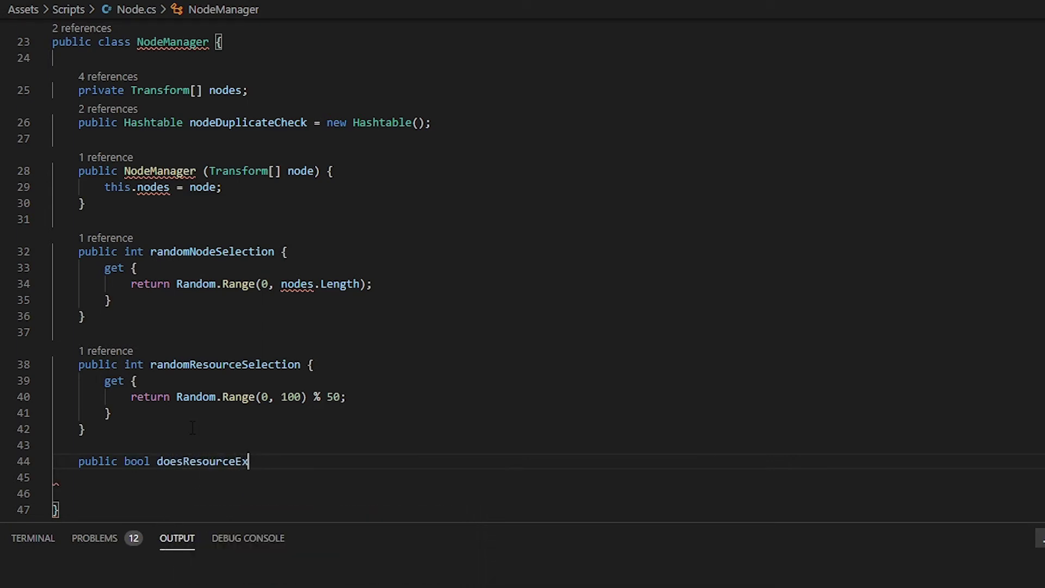
text(t()
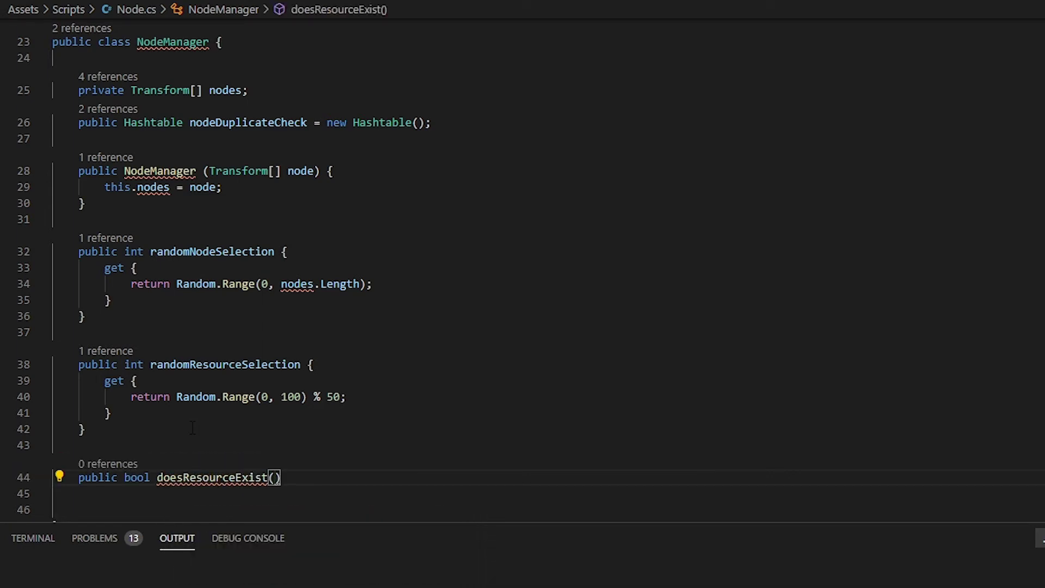
text(Vec)
key(Down)
key(Down)
key(Return)
text(pos){})
key(Left)
key(Return)
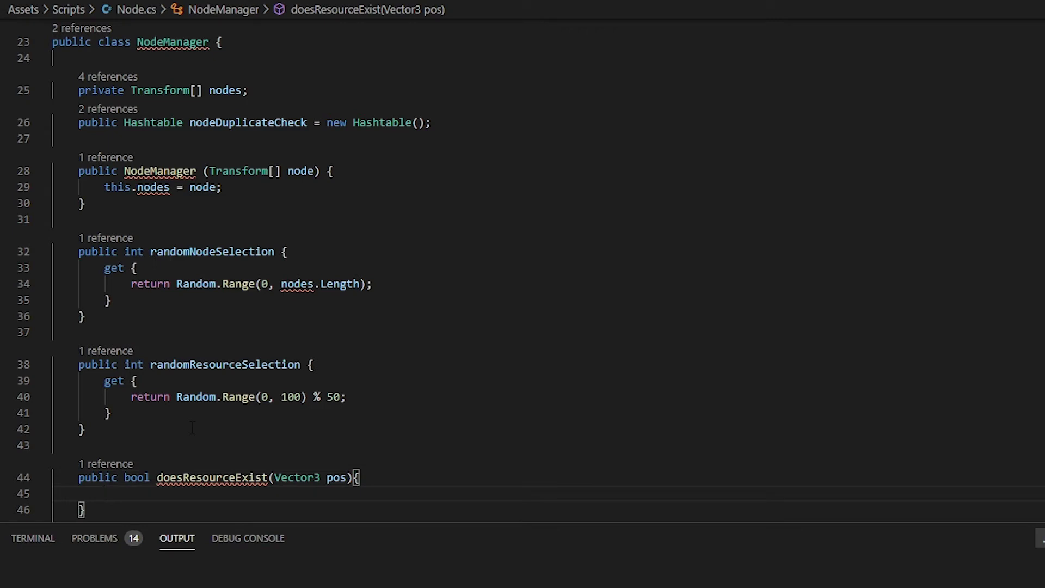
- Make doesResourceExist return nodeDuplicateCheck.ContainsKey(pos), fixing the ContainsKet typo
text(return )
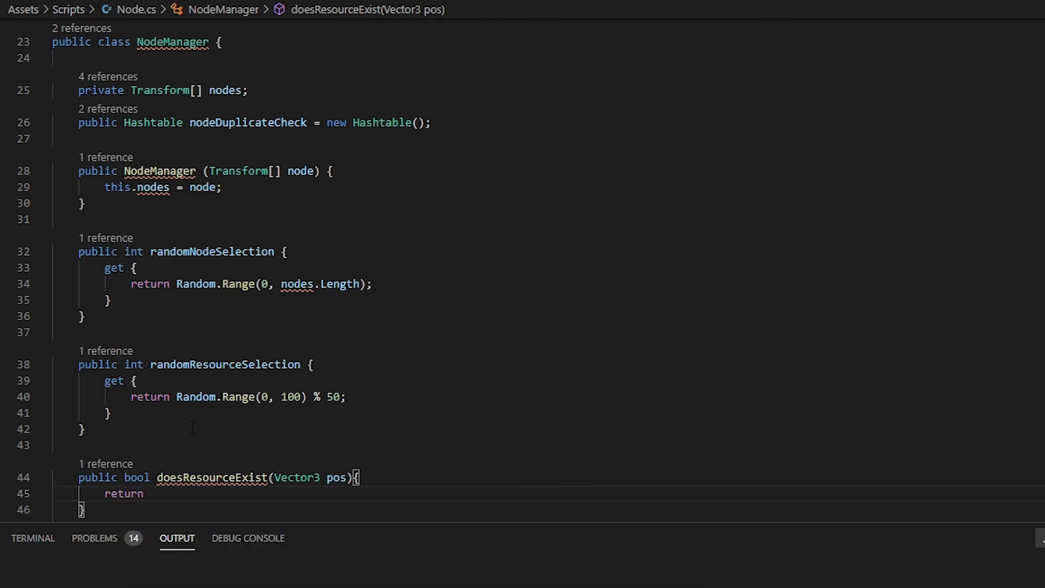
text(nodeDuplicateCheck.)
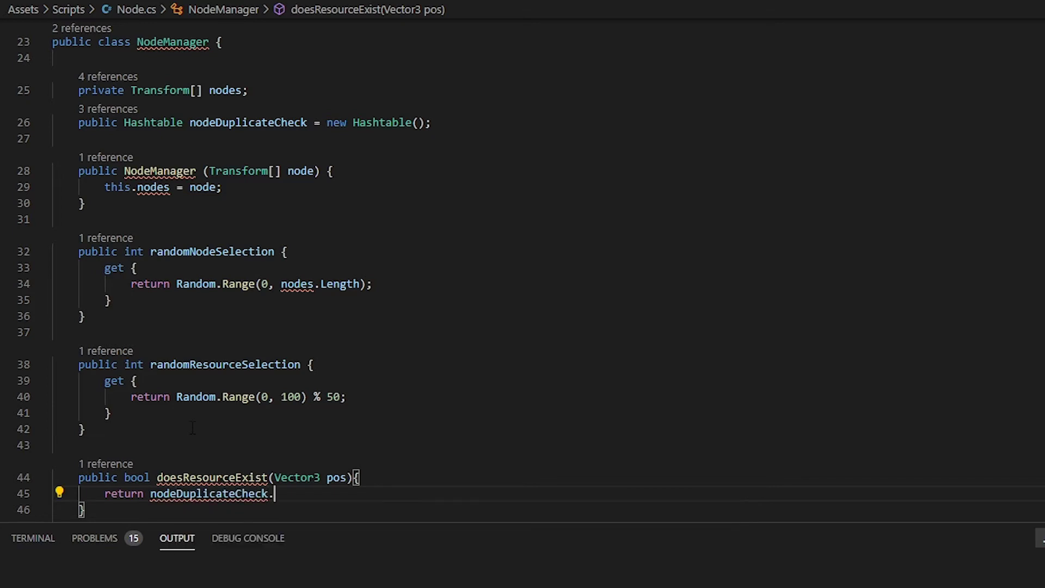
text(ContainsKey(pos)
key(Escape)
text(;)
scroll(193, 428, down, 2)
click(157, 415)
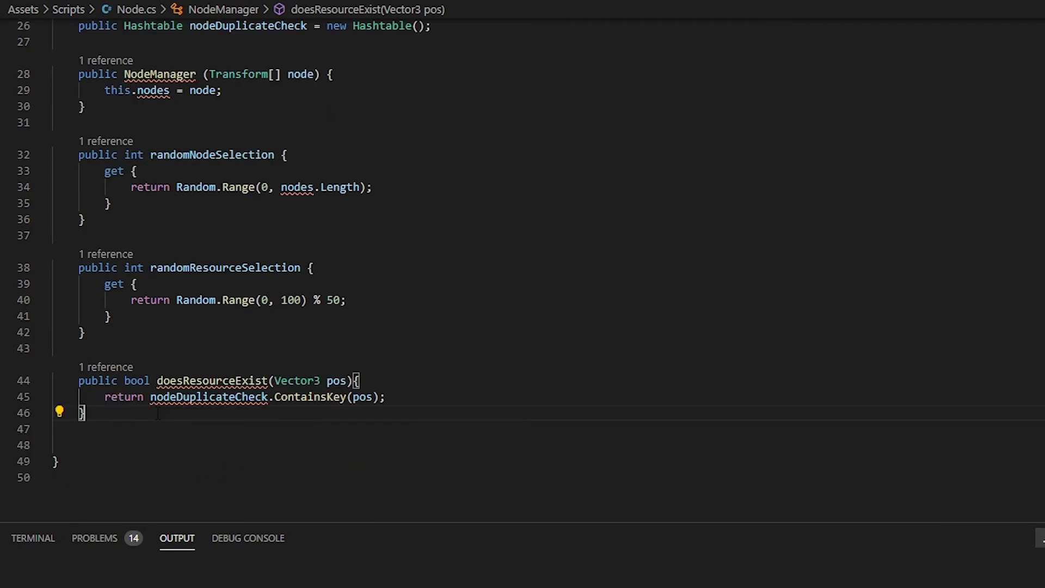
- Add a returnRandomResourceNode getter returning ResourceType.metalOre when randomResourceSelection >= 20
key(Return)
key(Return)
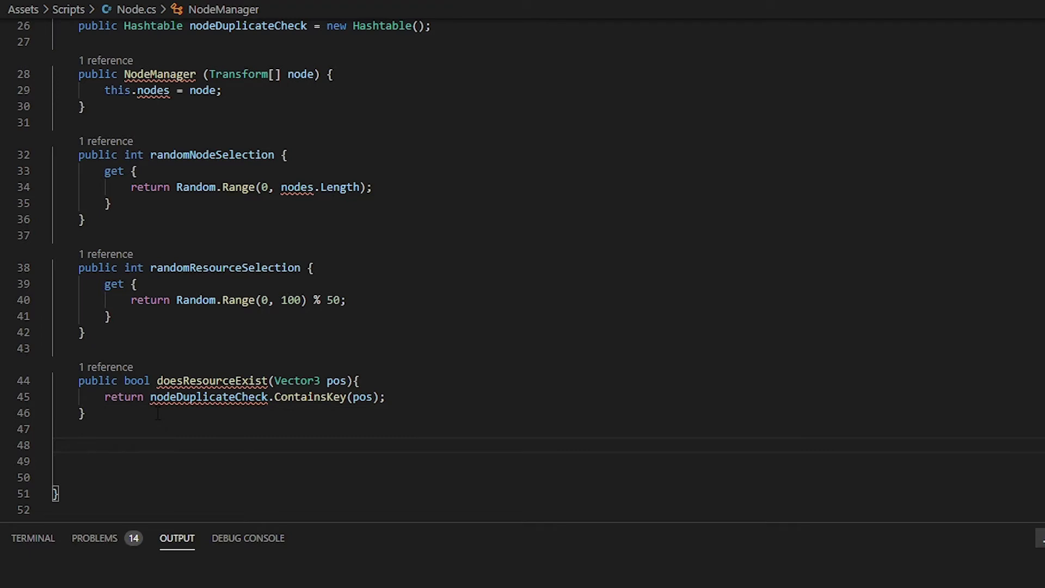
text(public )
text(Res)
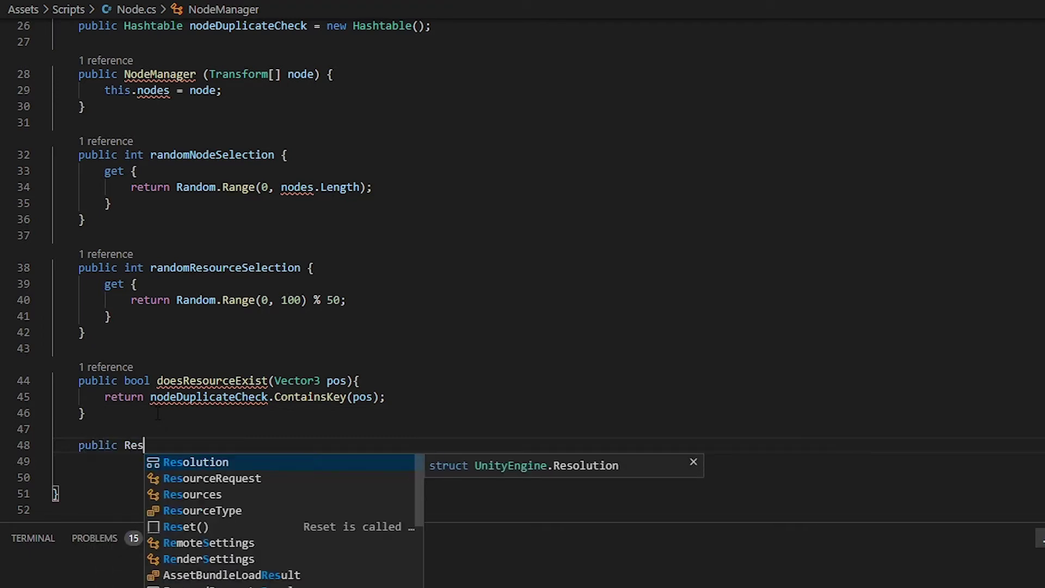
text(ourceType )
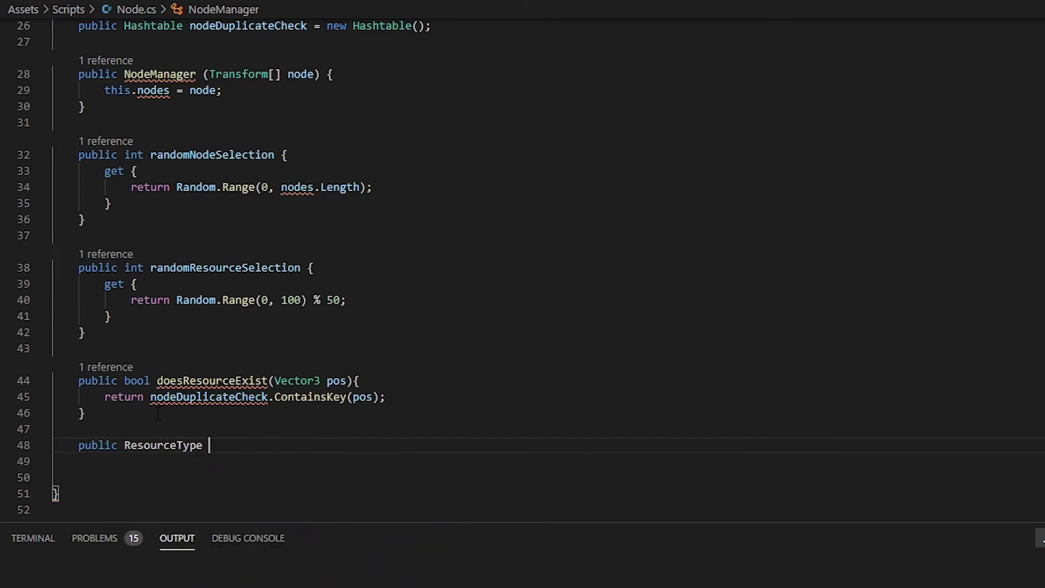
text(returnRandomResourceNode{)
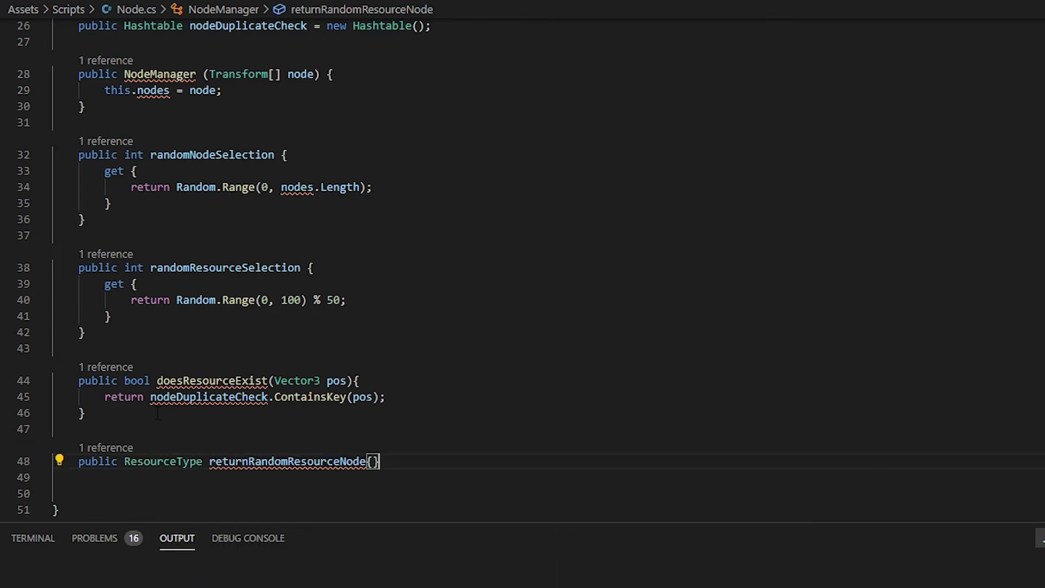
key(Return)
text(get{)
key(Return)
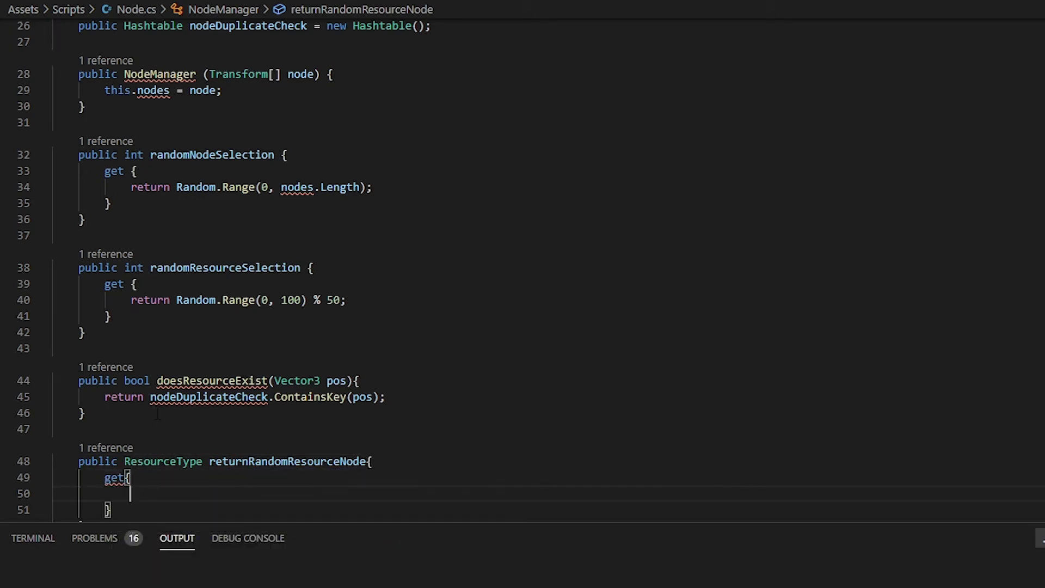
text(if()
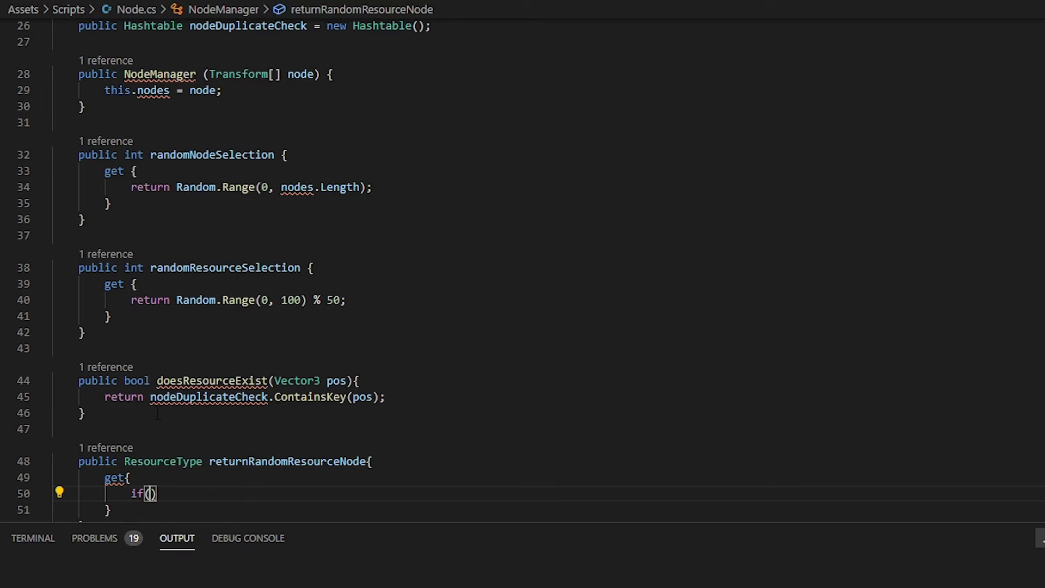
text(random)
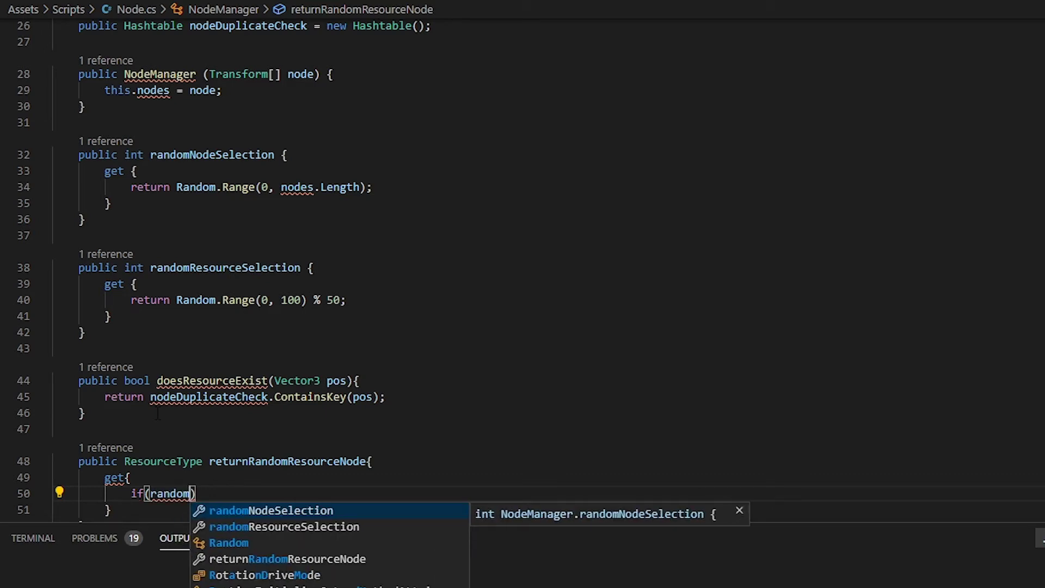
key(Down)
key(Tab)
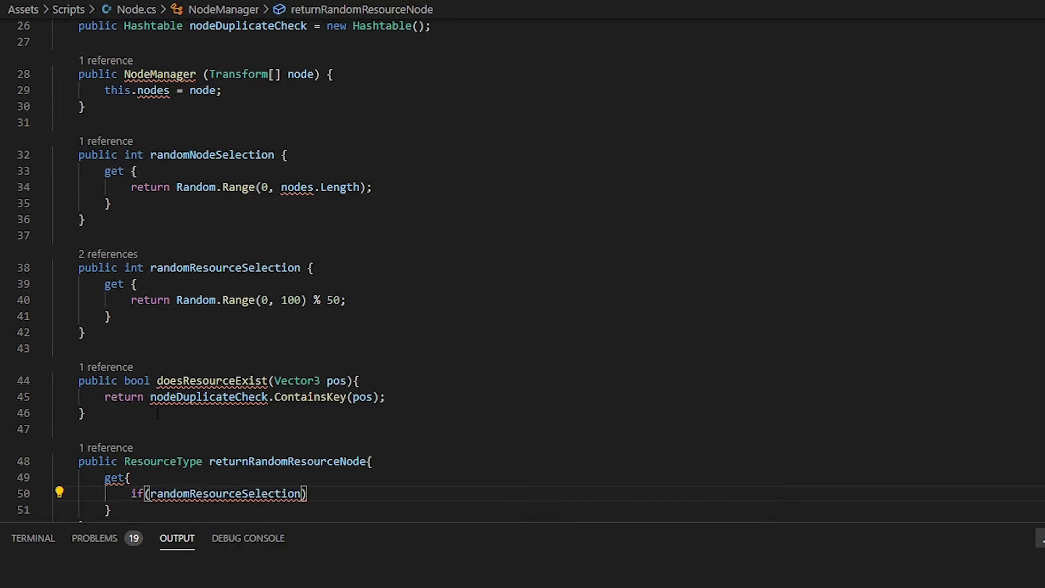
text(>= 20) {)
key(Return)
text(return Res)
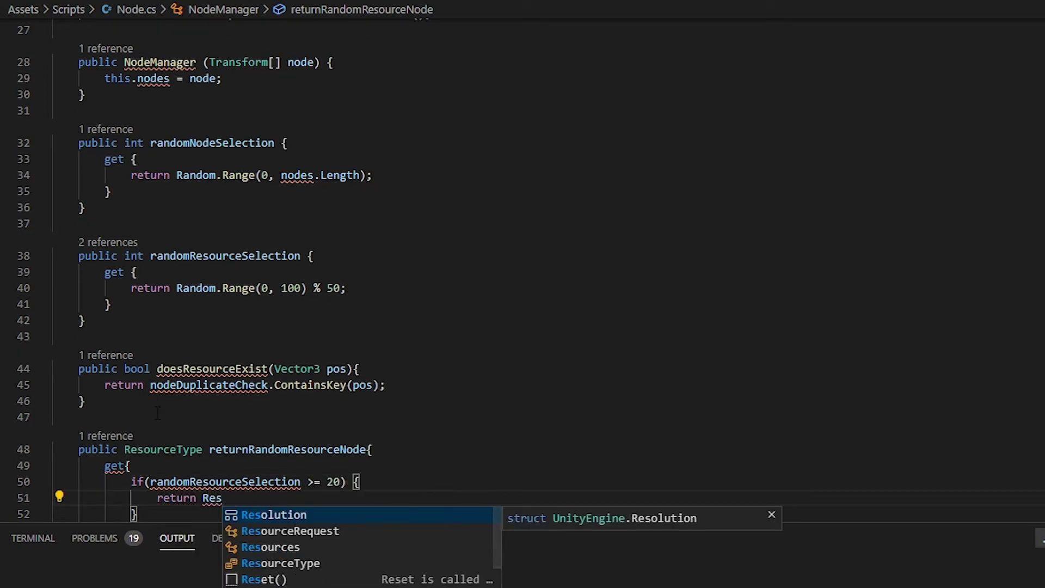
text(ourceType.metalOre;)
- Add an else branch returning ResourceType.rockOre, then highlight the 20 threshold
scroll(157, 413, down, 4)
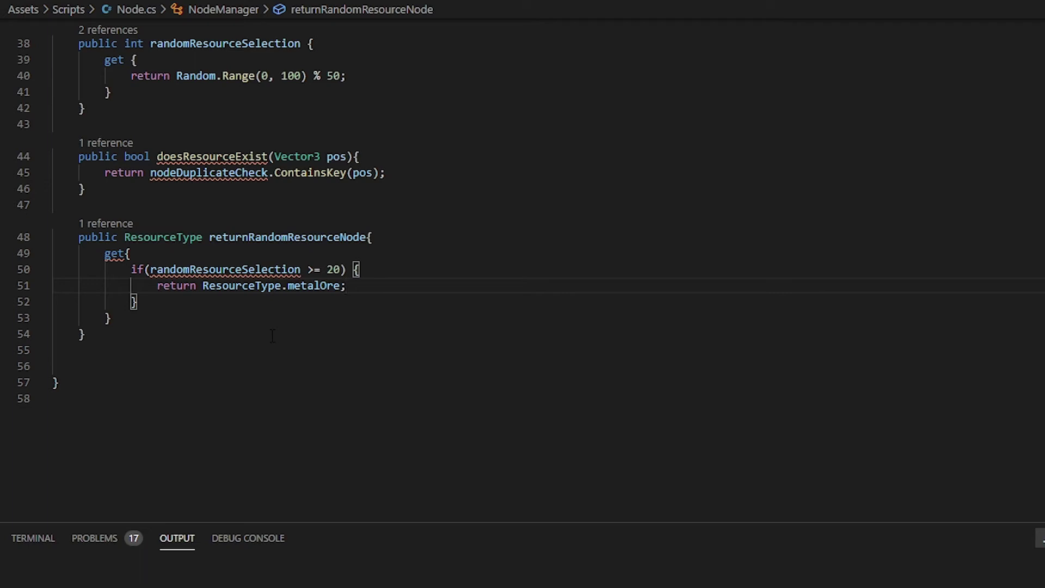
click(228, 304)
text(else {)
key(Return)
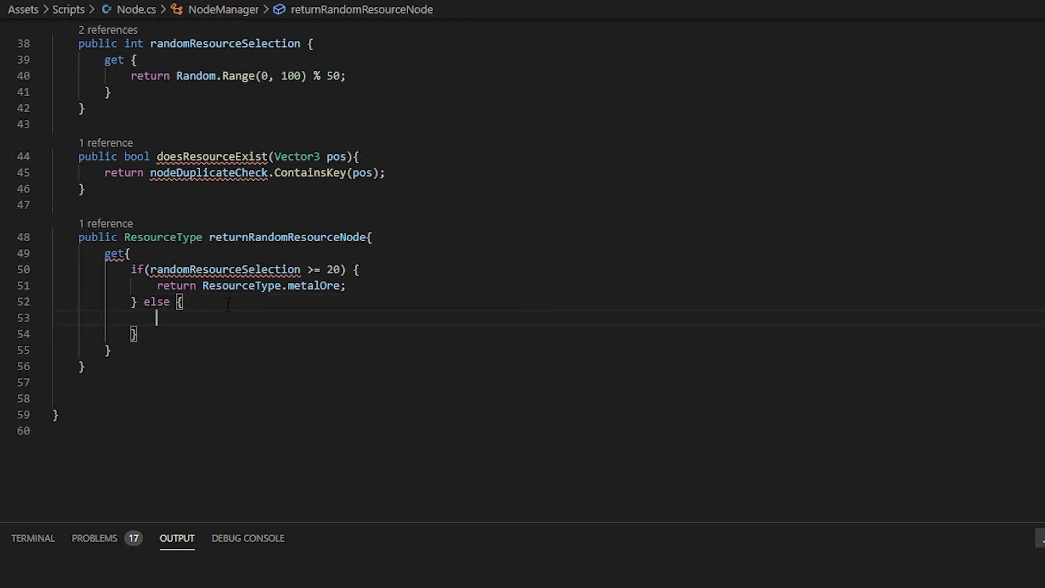
text(return)
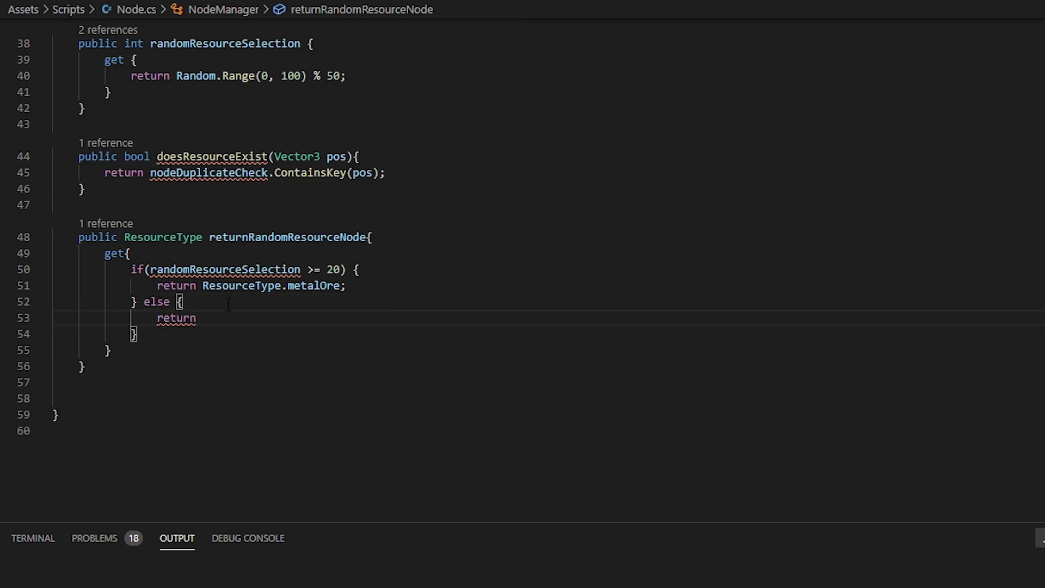
text( ResourceType.rockOre;)
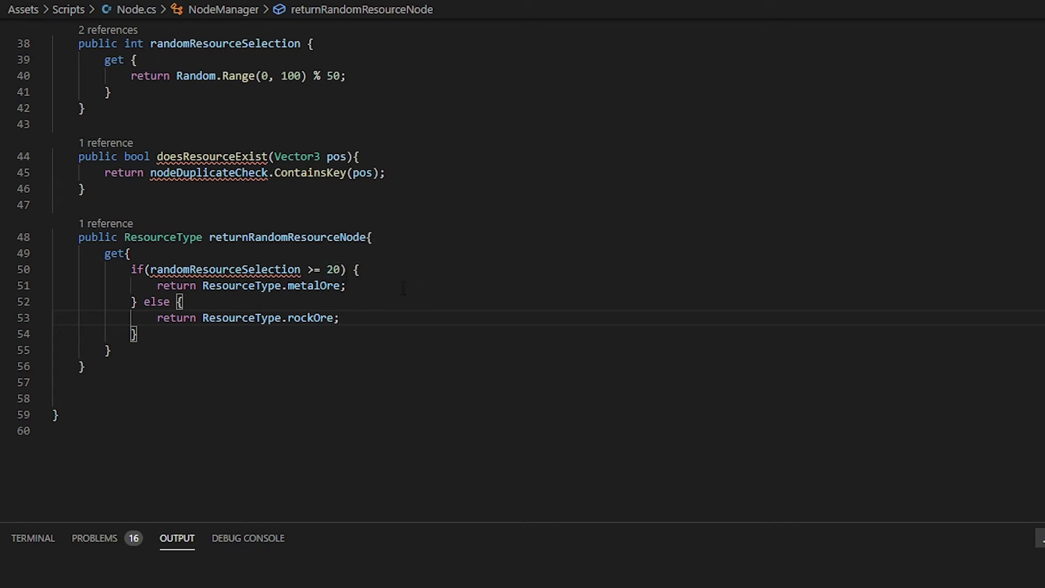
double_click(333, 270)
- Scroll to the top of Node.cs and open blank lines below the using statements
click(429, 384)
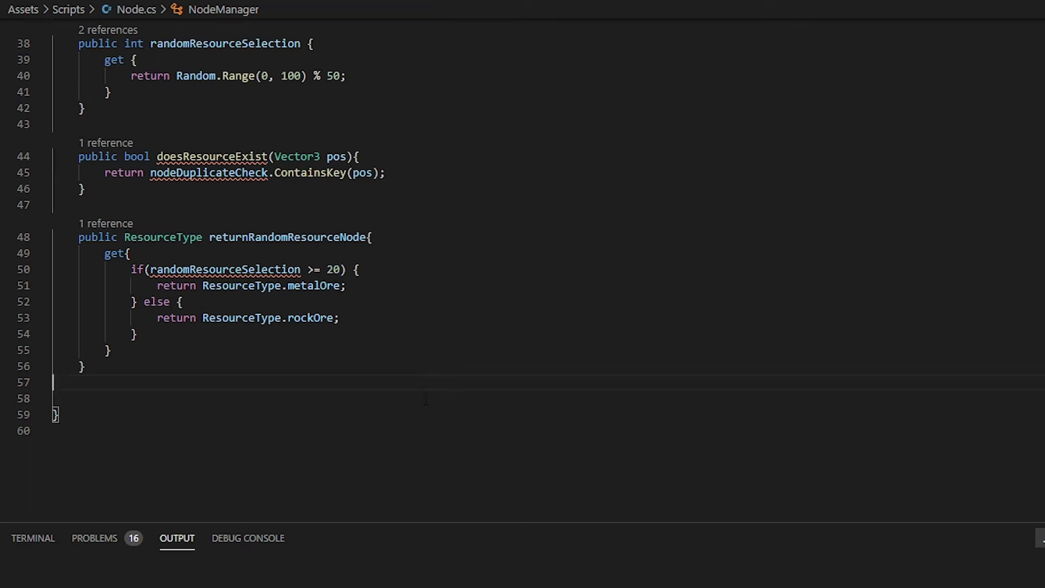
scroll(426, 400, up, 3)
scroll(426, 400, up, 2)
scroll(426, 400, up, 1)
scroll(426, 400, up, 2)
scroll(427, 400, up, 4)
scroll(426, 400, up, 2)
scroll(449, 408, up, 1)
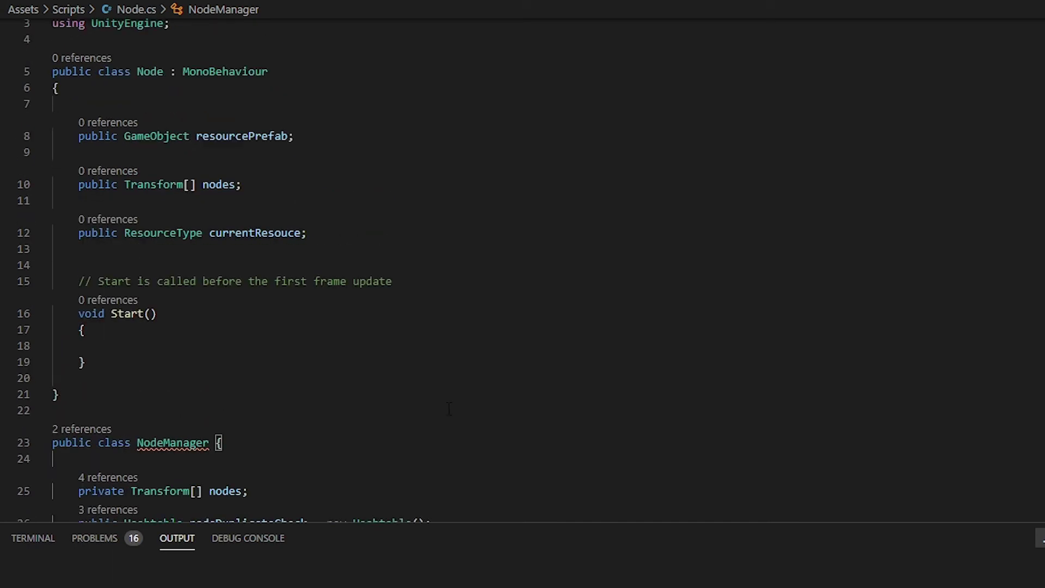
scroll(372, 374, up, 1)
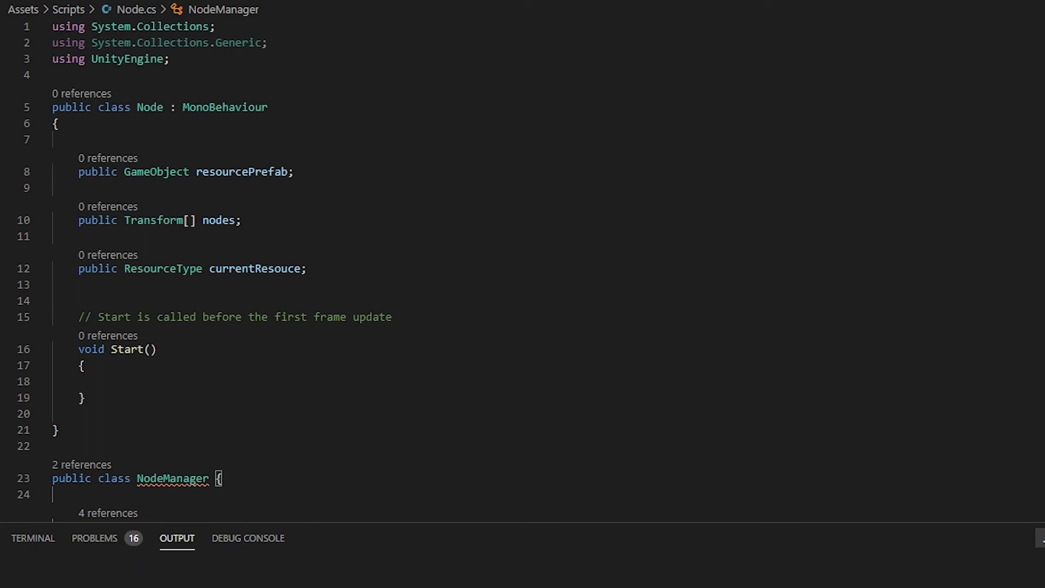
click(62, 76)
key(Return)
key(Return)
key(Up)
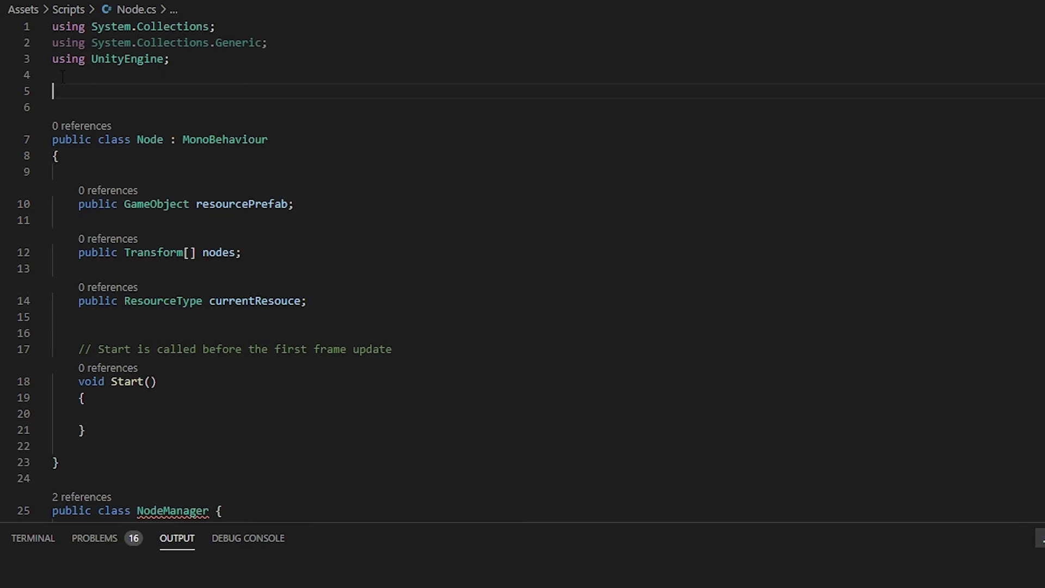
- Declare public enum ResourceType with the entries metalOre and stoneOre
text(public enum Resource)
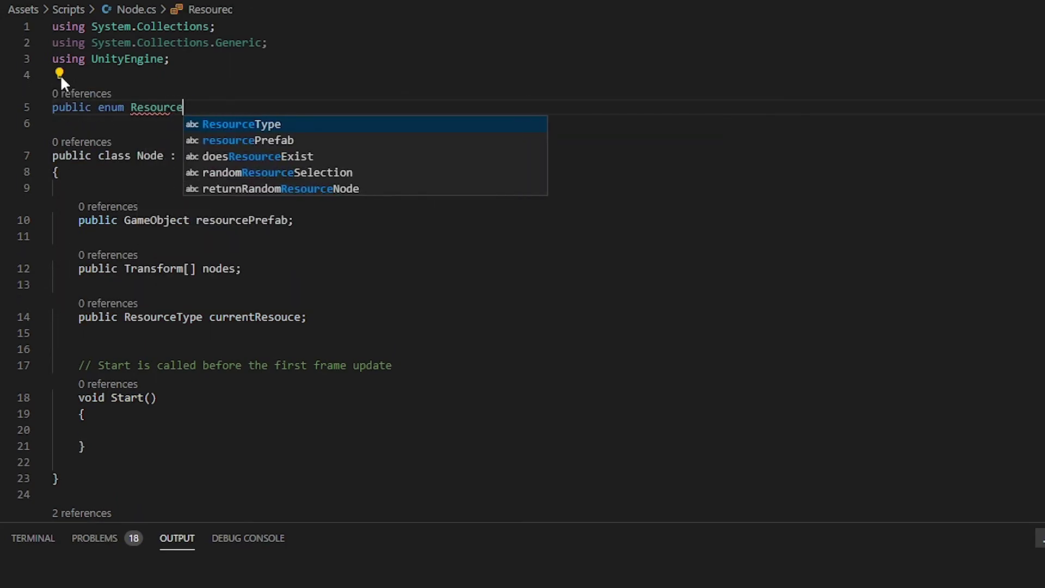
text(Type)
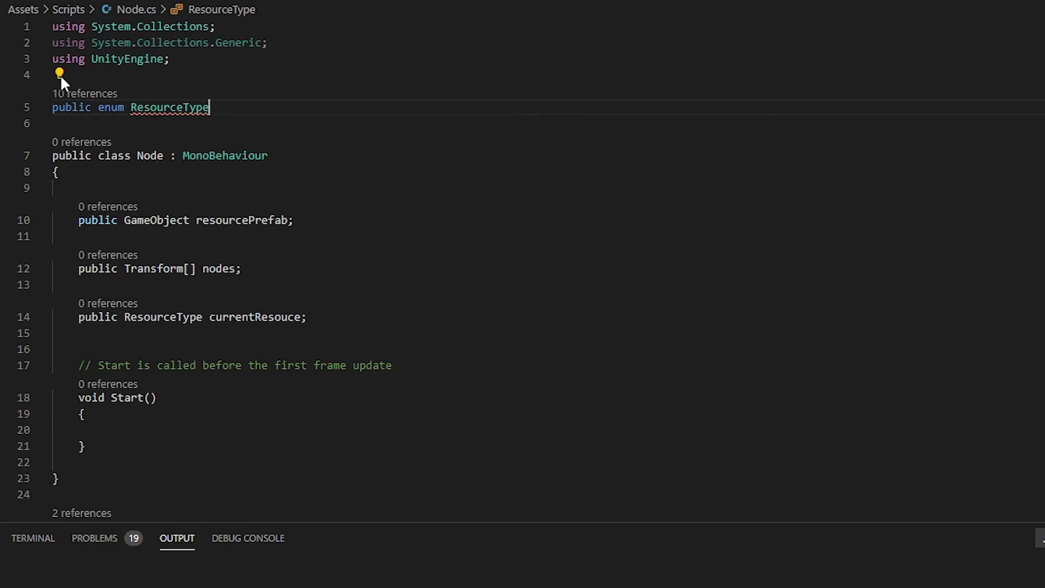
text({)
key(Return)
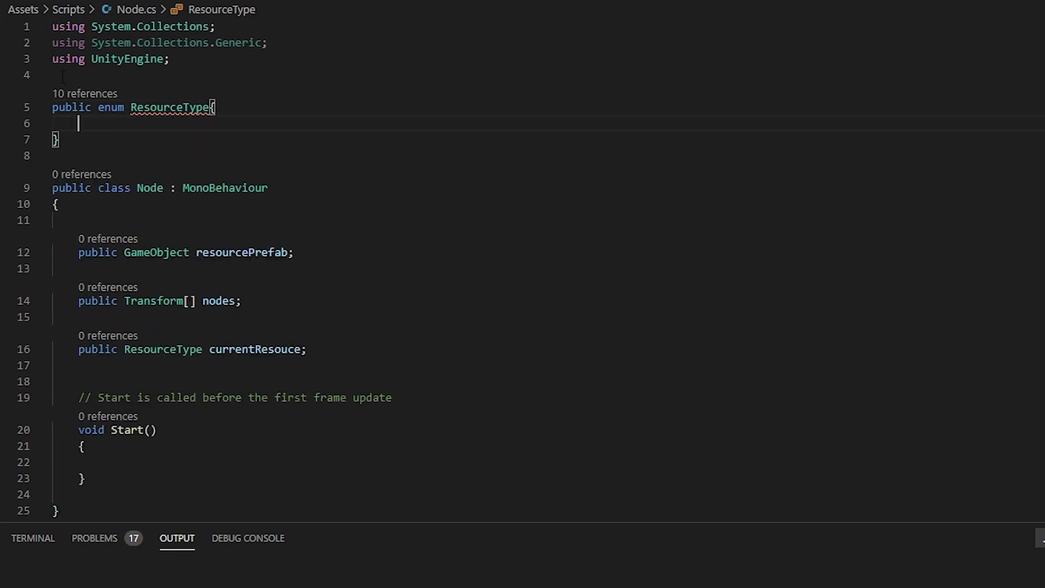
text(metalOre,)
key(Return)
text(stoneOre)
- Review the script and highlight the resourcePrefab and nodes fields
scroll(451, 281, down, 1)
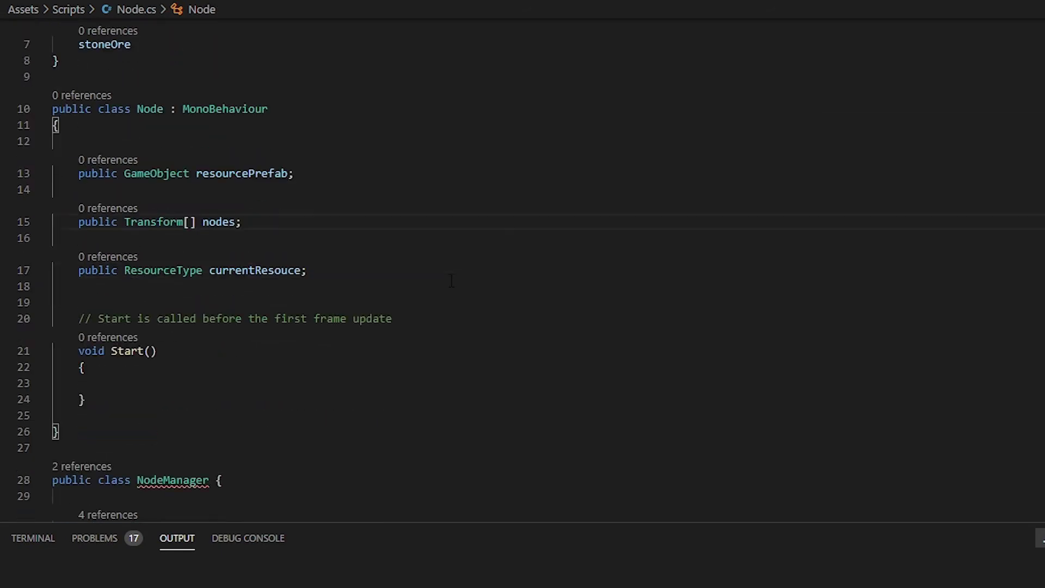
scroll(451, 281, down, 2)
scroll(452, 281, up, 3)
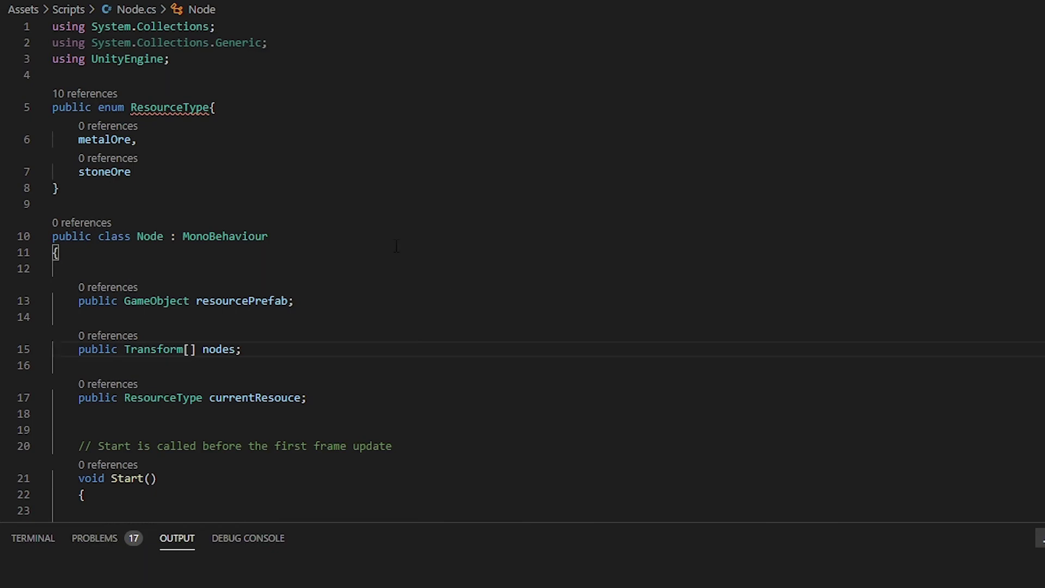
scroll(396, 246, down, 3)
scroll(396, 246, up, 2)
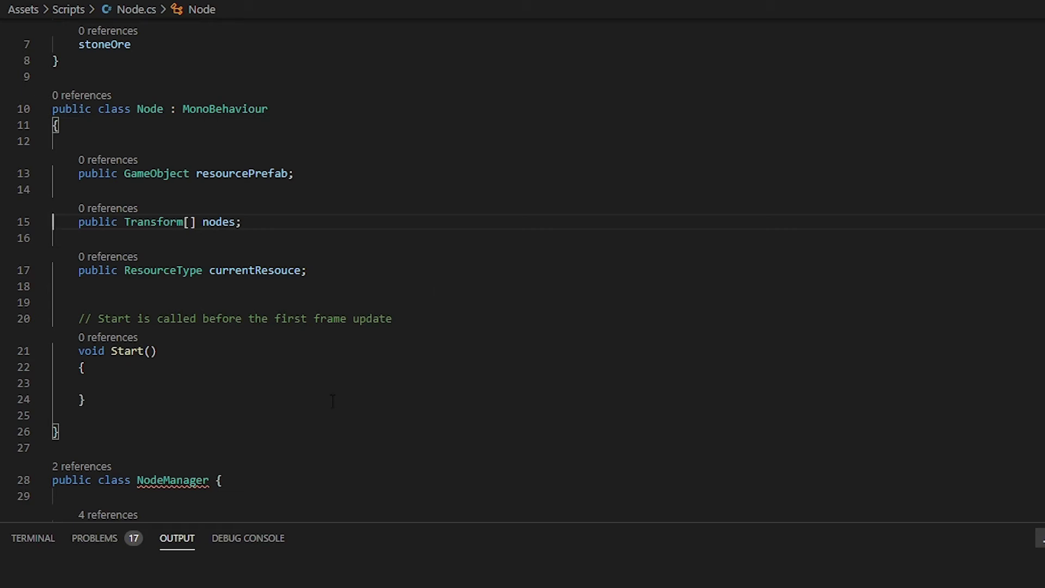
double_click(242, 173)
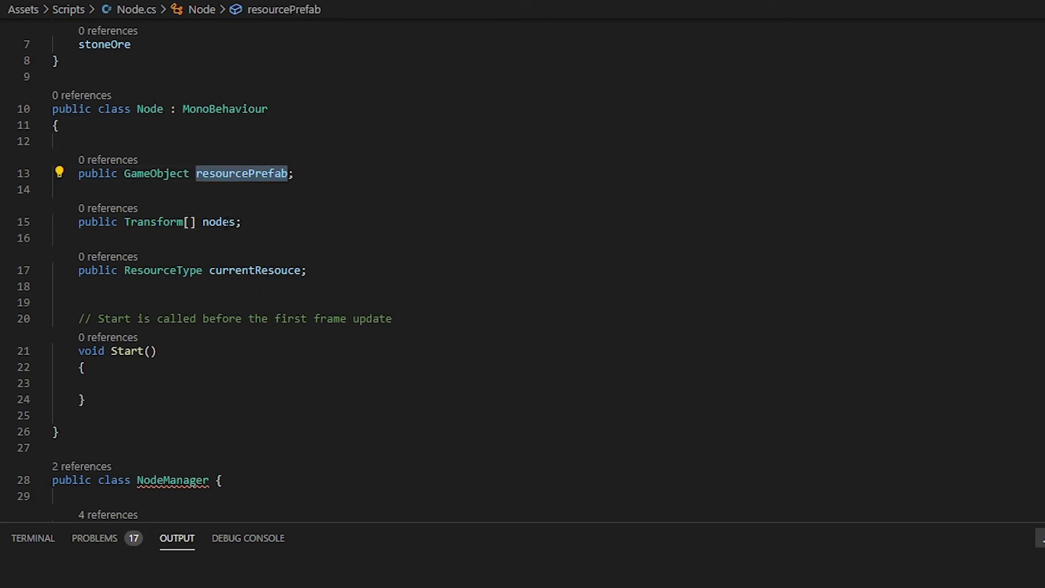
double_click(218, 221)
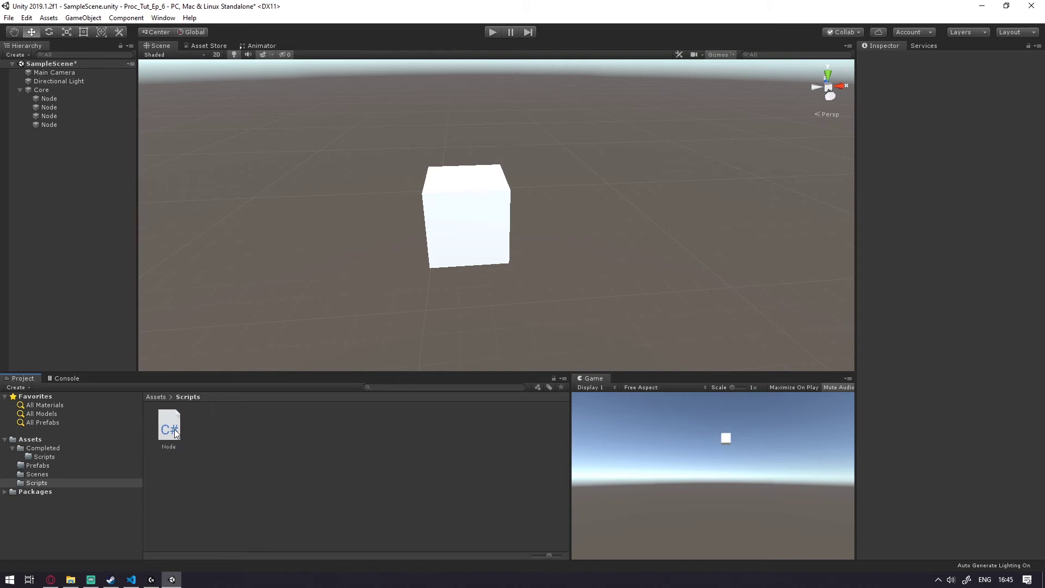
- Attach the Node script to Core and expand its Nodes list in the Inspector
drag(174, 429, 50, 91)
drag(50, 91, 50, 91)
click(50, 90)
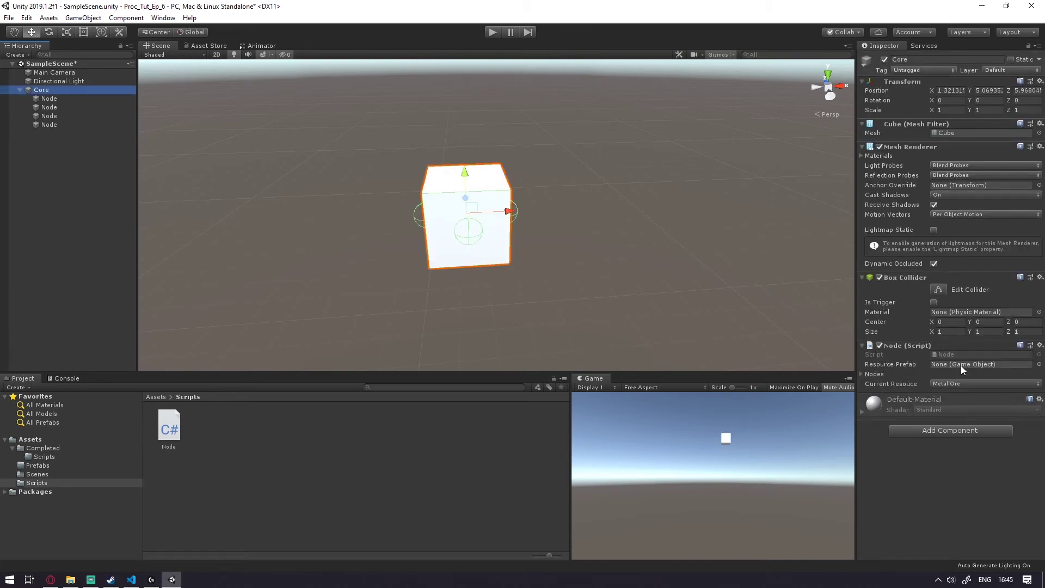
click(861, 374)
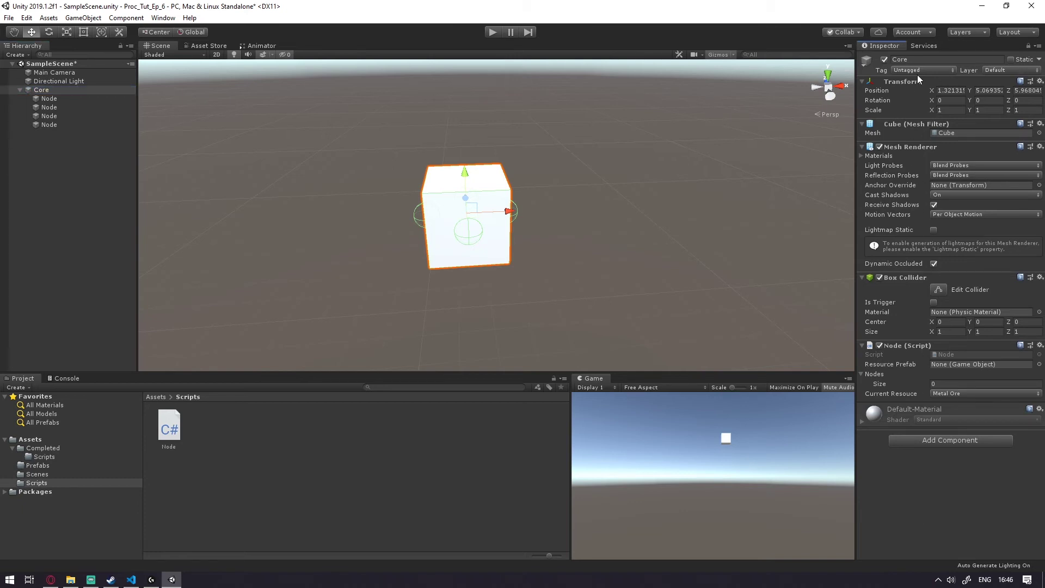
- Fill the Nodes list with Core's four Node children as Elements 0–3
click(57, 125)
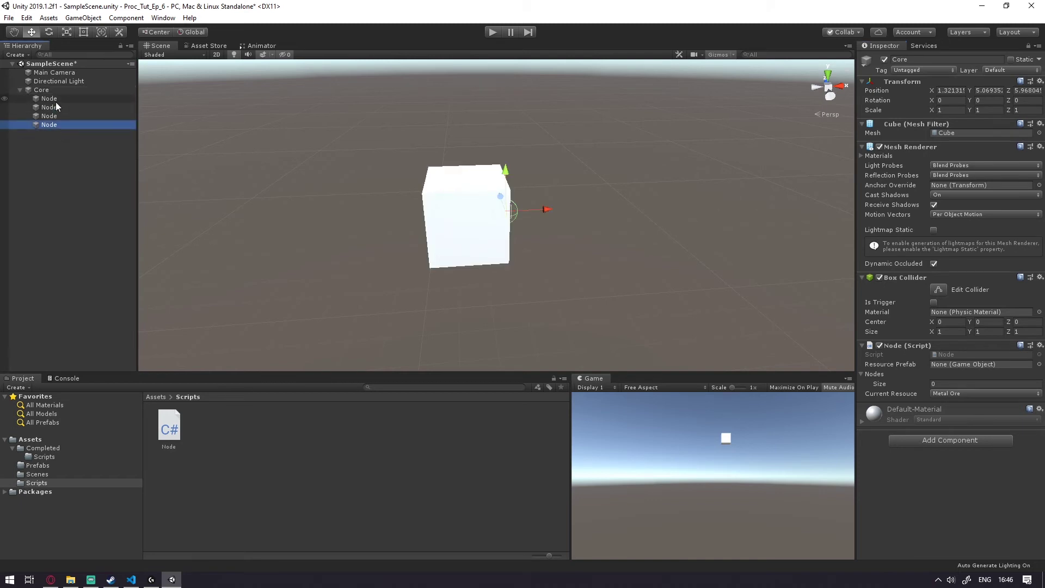
shift+click(54, 100)
drag(53, 115, 882, 375)
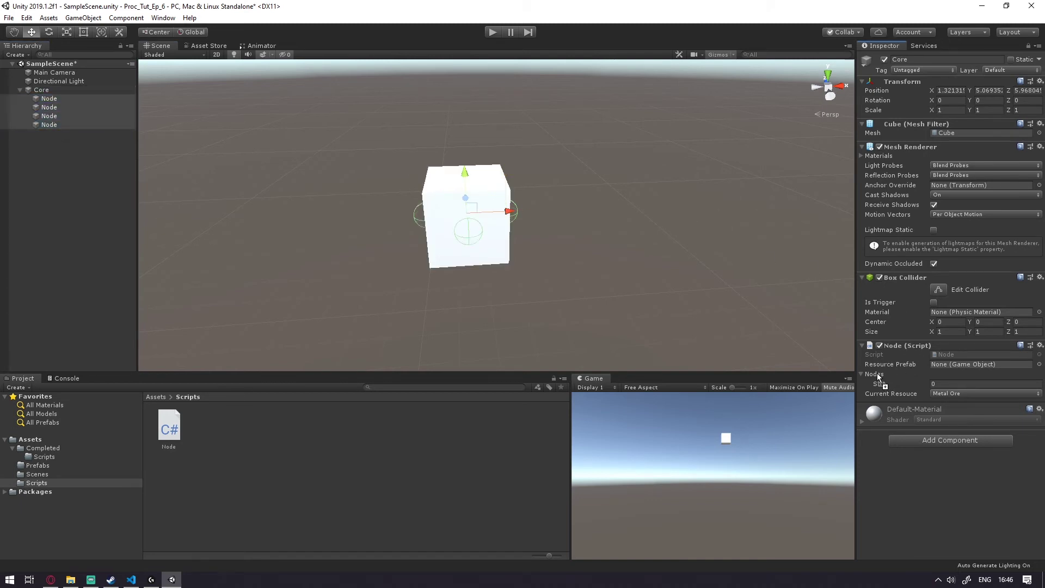
drag(877, 373, 877, 374)
click(63, 215)
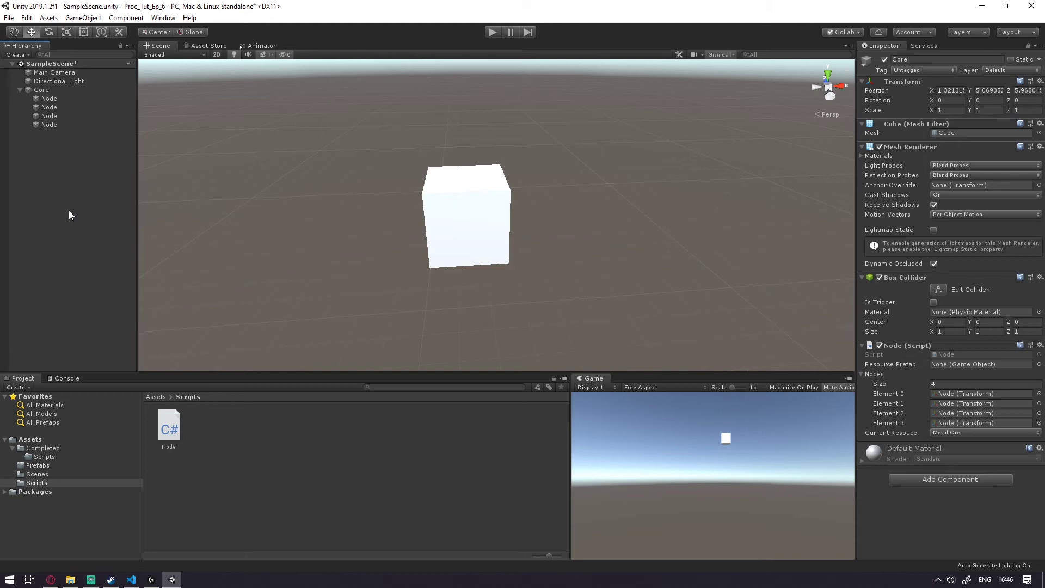
- Add a new Cube to the scene and set it as Core's Resource Prefab
right_click(69, 210)
mouse_move(103, 325)
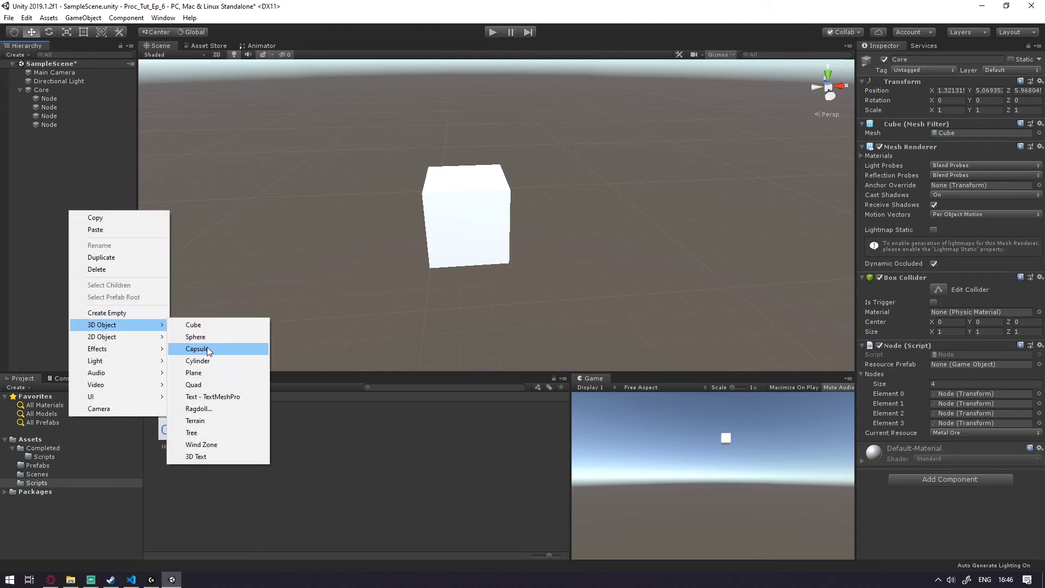
click(208, 326)
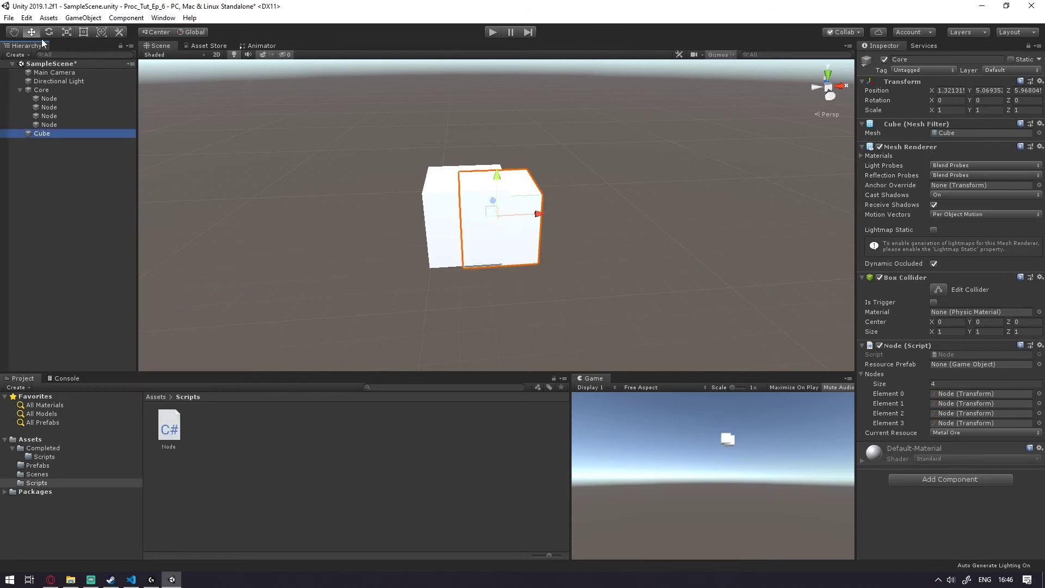
alt+drag(494, 213, 232, 201)
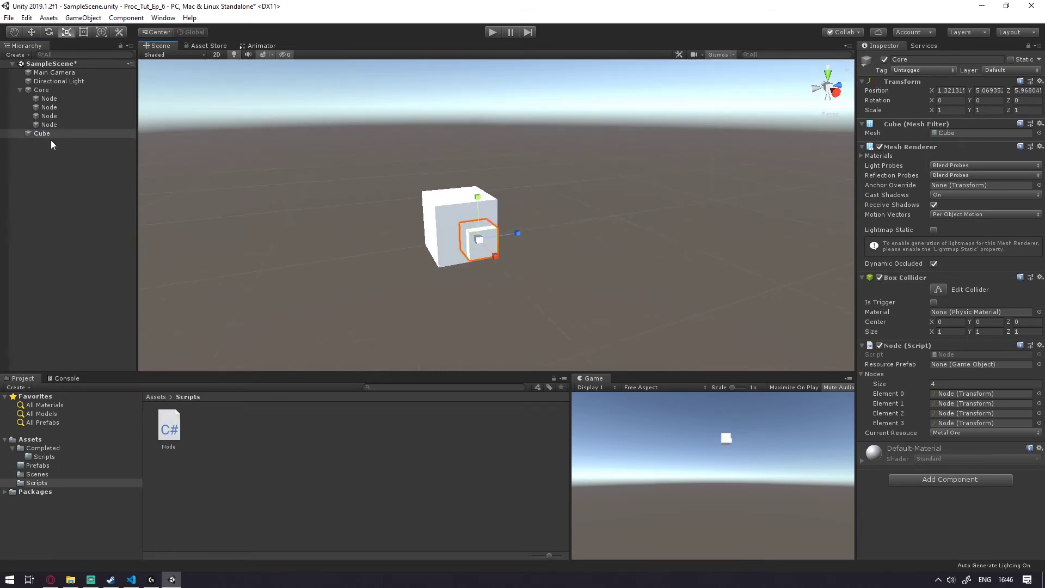
drag(49, 135, 948, 367)
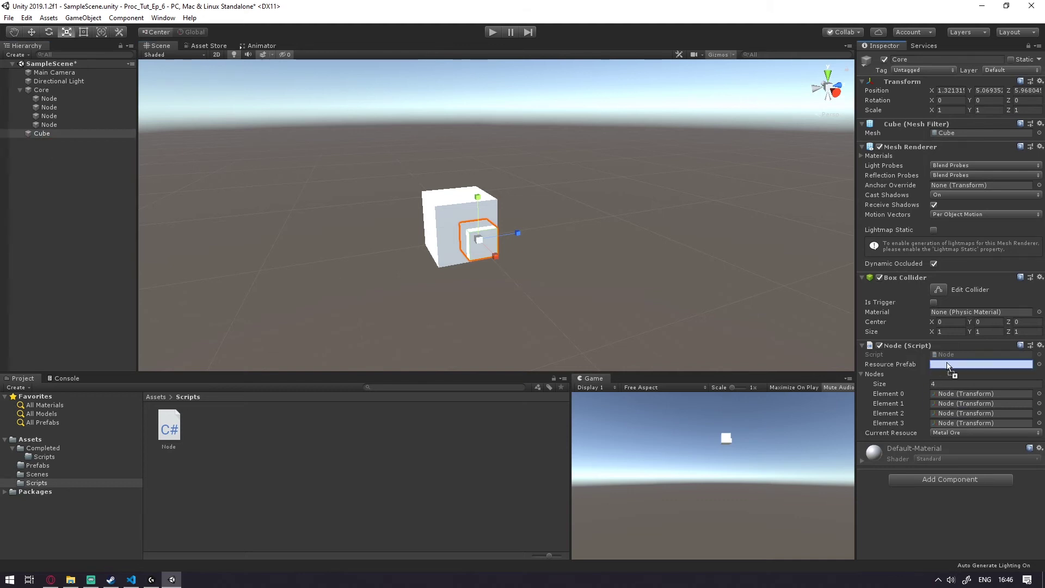
- Save Core as a prefab in the Prefabs folder
click(20, 90)
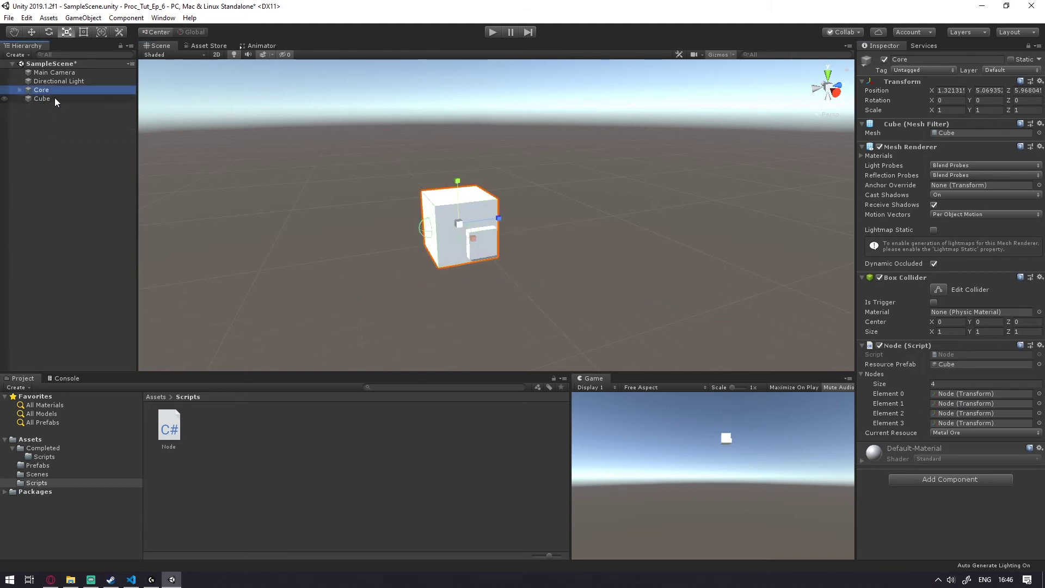
click(37, 465)
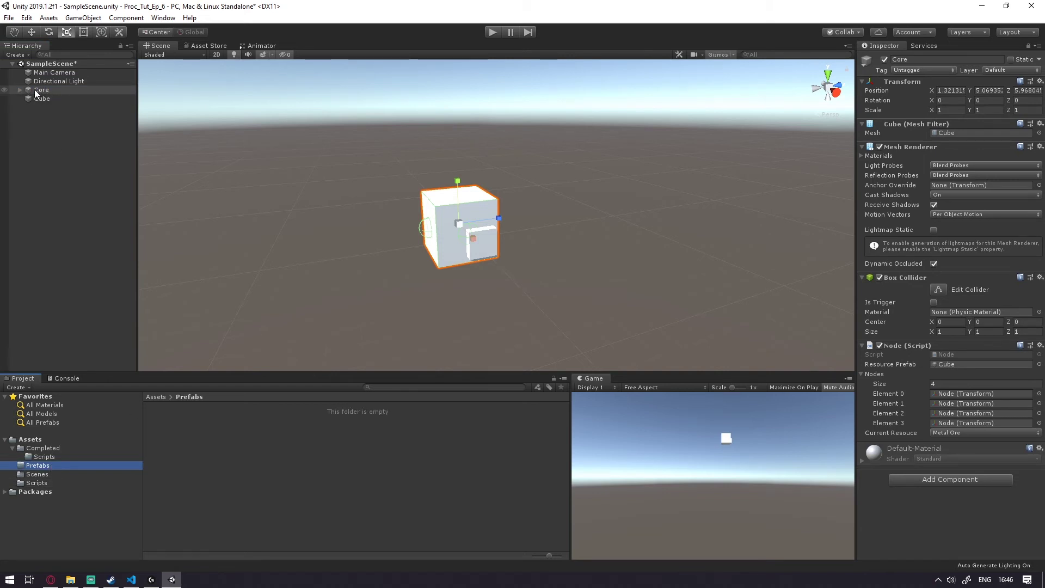
drag(33, 89, 63, 120)
mouse_move(95, 251)
mouse_down()
mouse_move(192, 398)
mouse_move(192, 429)
mouse_up()
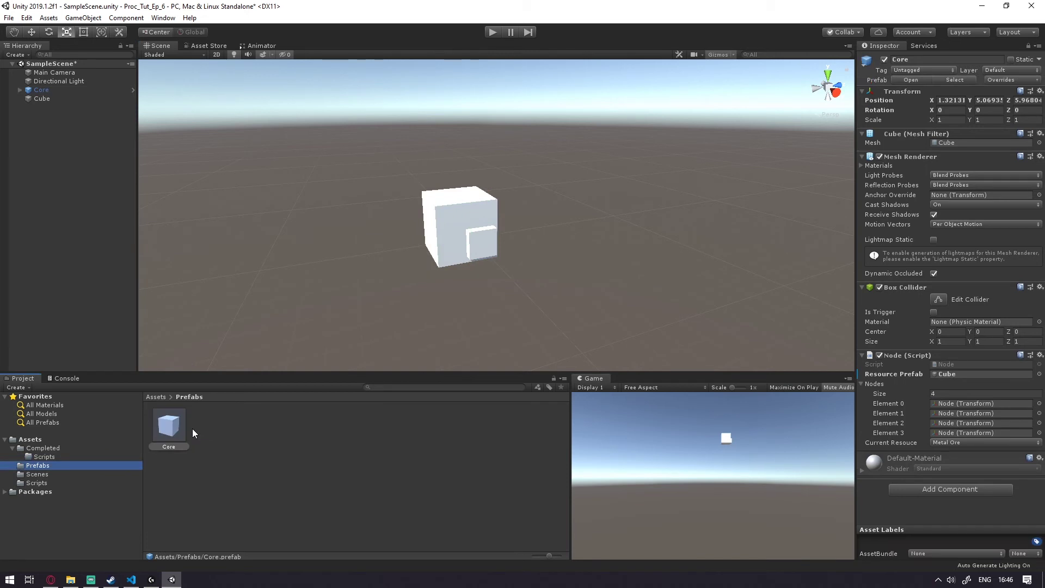
- Make the Cube a prefab in Prefabs and delete it from the scene
click(48, 98)
drag(40, 99, 236, 448)
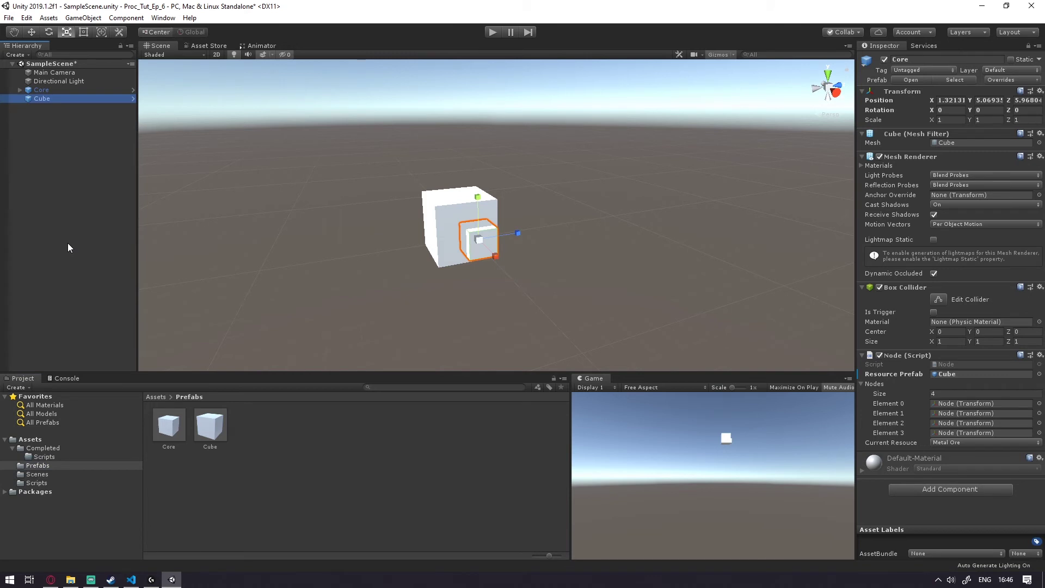
key(Delete)
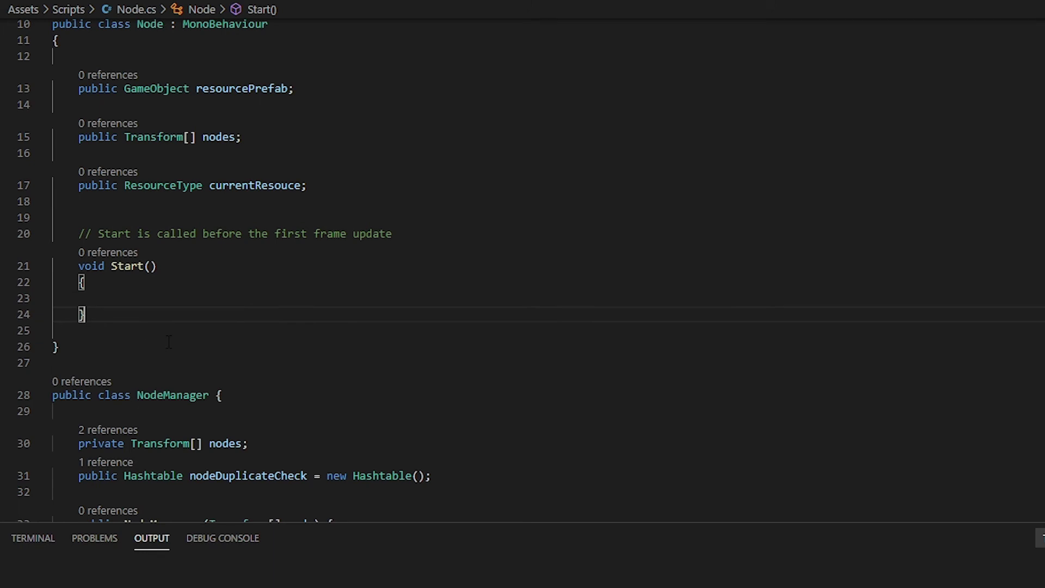
- Add an empty private void SpawnNodes() method below Start
key(Return)
key(Return)
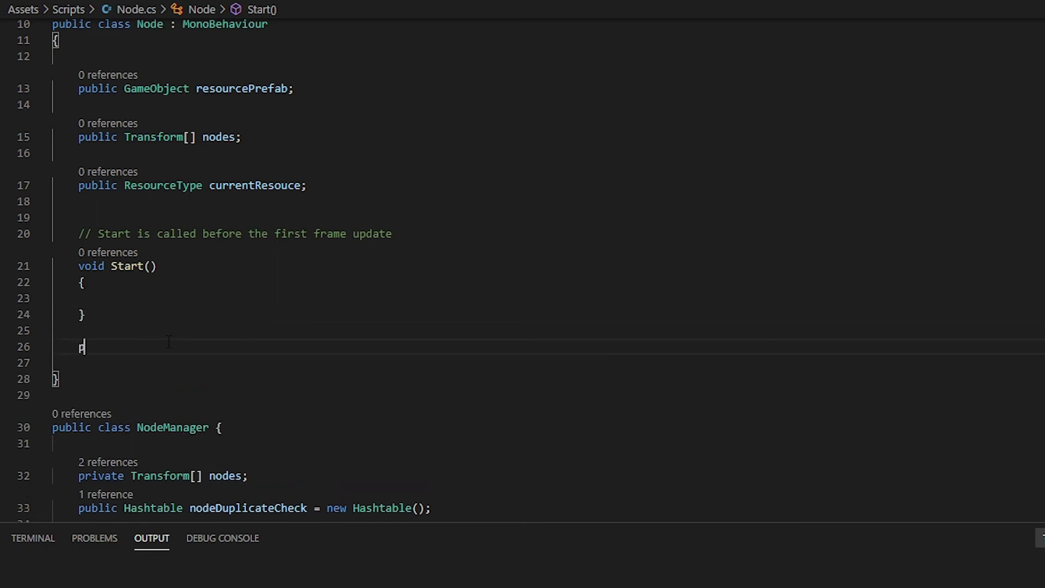
text(prive)
key(Tab)
text(v)
key(Tab)
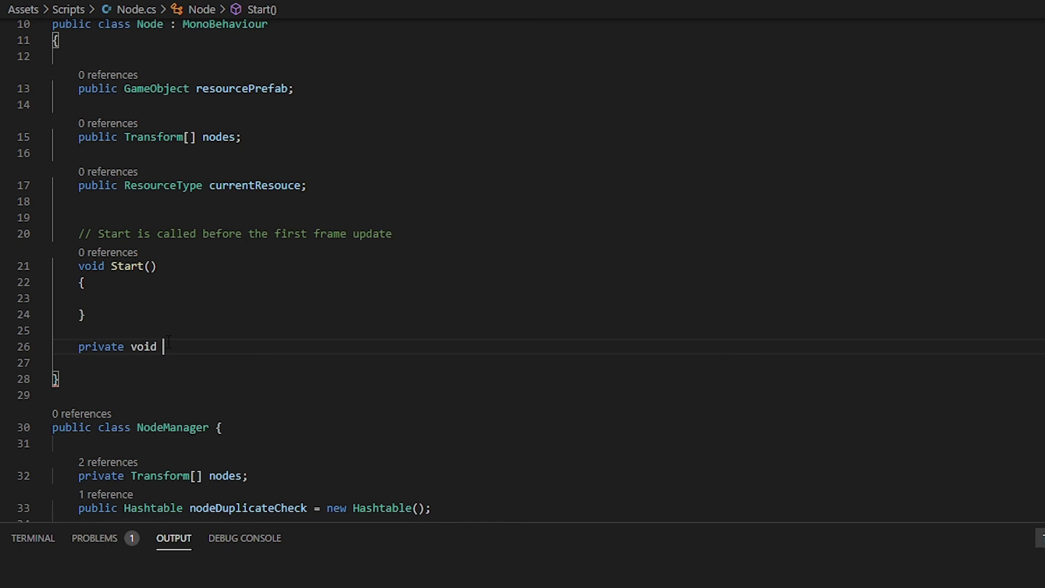
text(SpawnNodes () {)
key(Return)
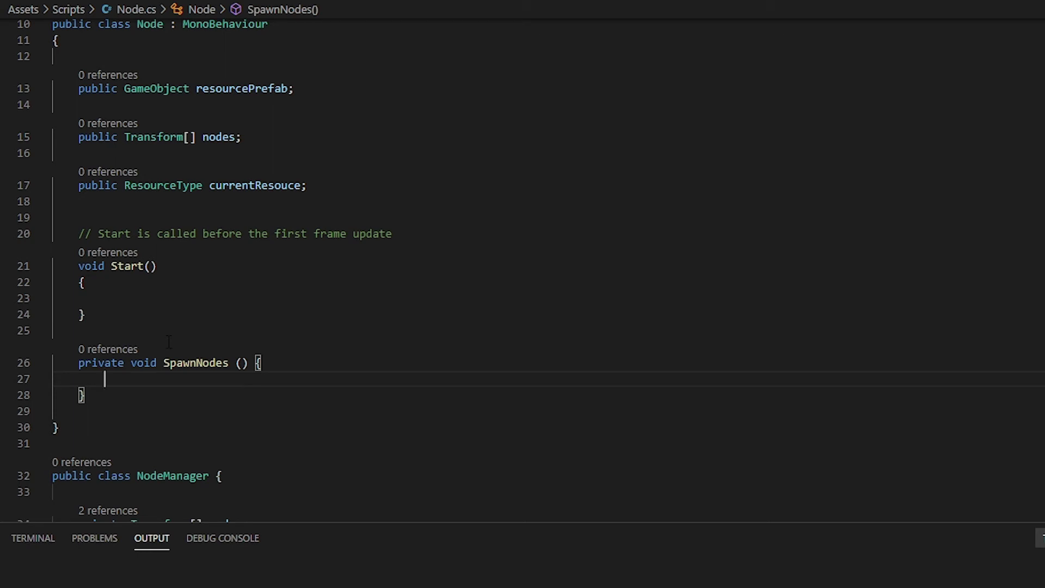
- Inside SpawnNodes, create nodeManager as new NodeManager(nodes)
text(Node)
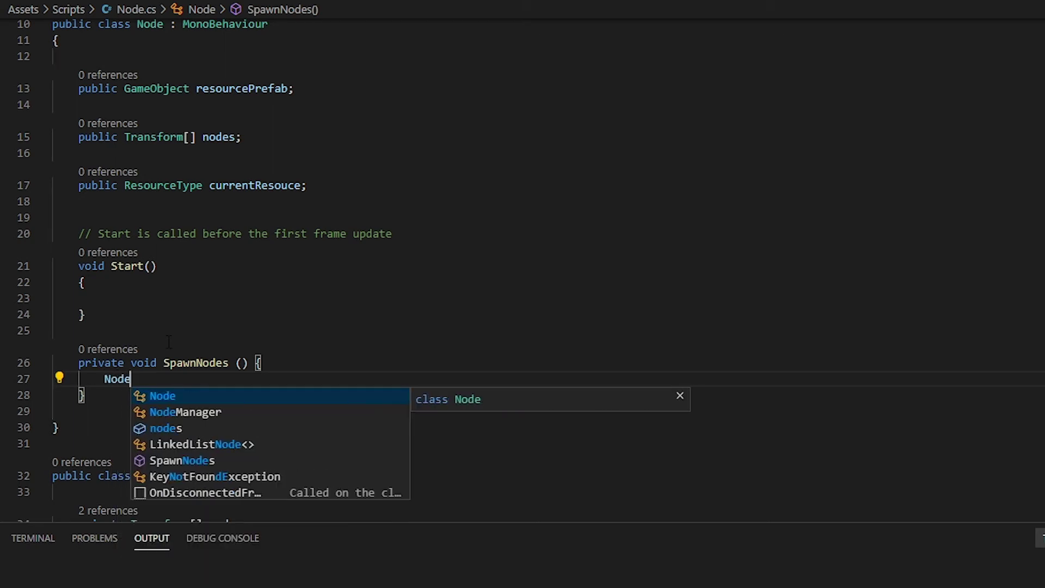
text(Manager node)
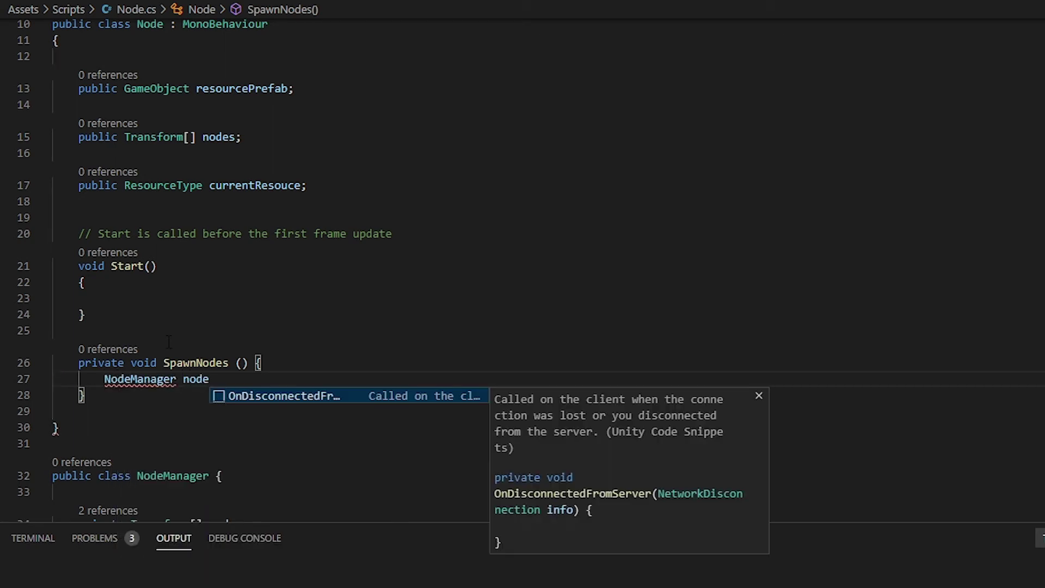
text(Manager = new)
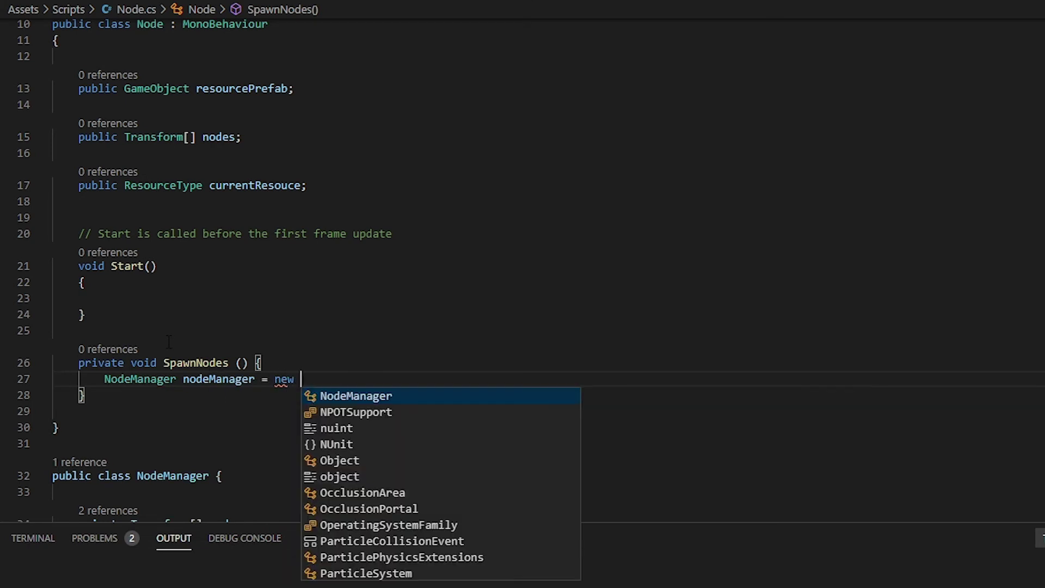
key(Tab)
text(()
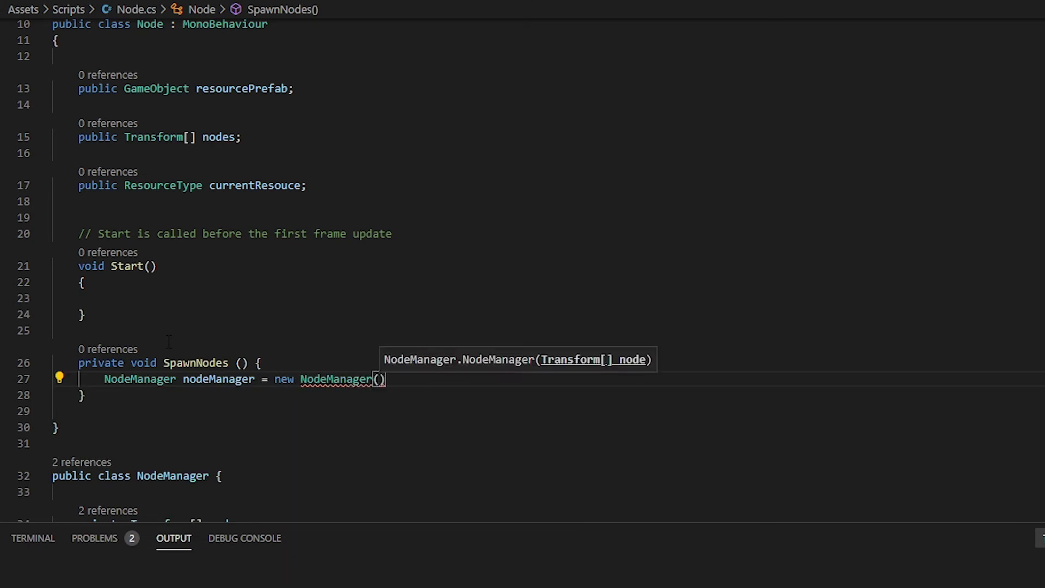
text(node)
key(Escape)
text(s);)
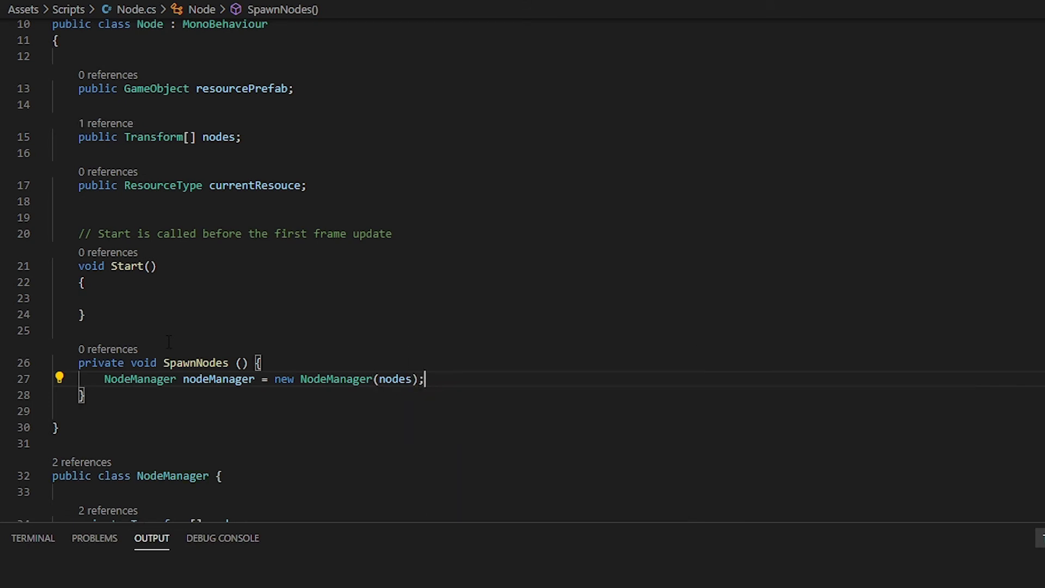
key(Return)
key(Return)
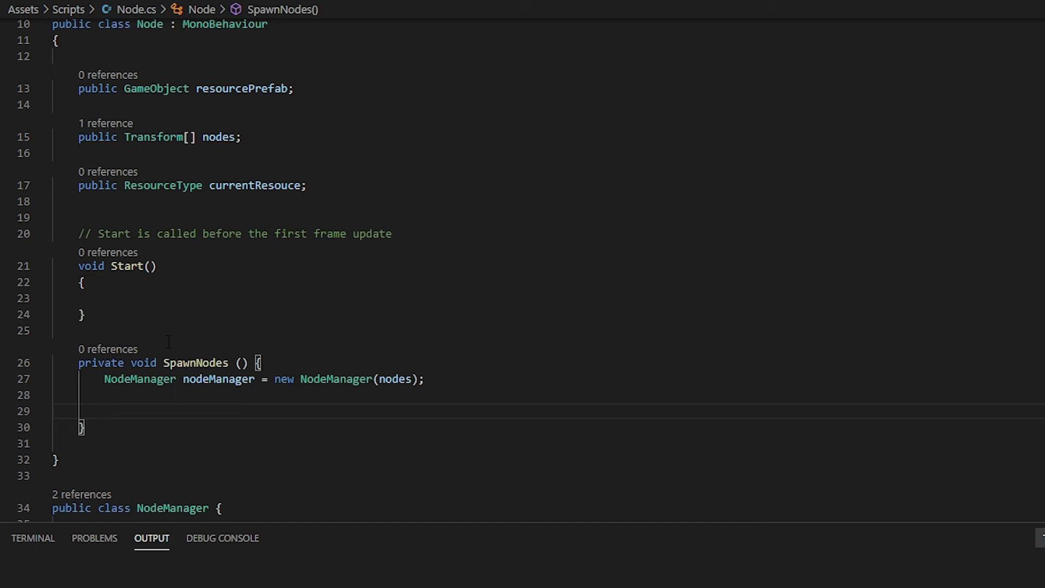
- Set currentResouce to nodeManager.returnRandomResourceNode()
text(cur)
key(Tab)
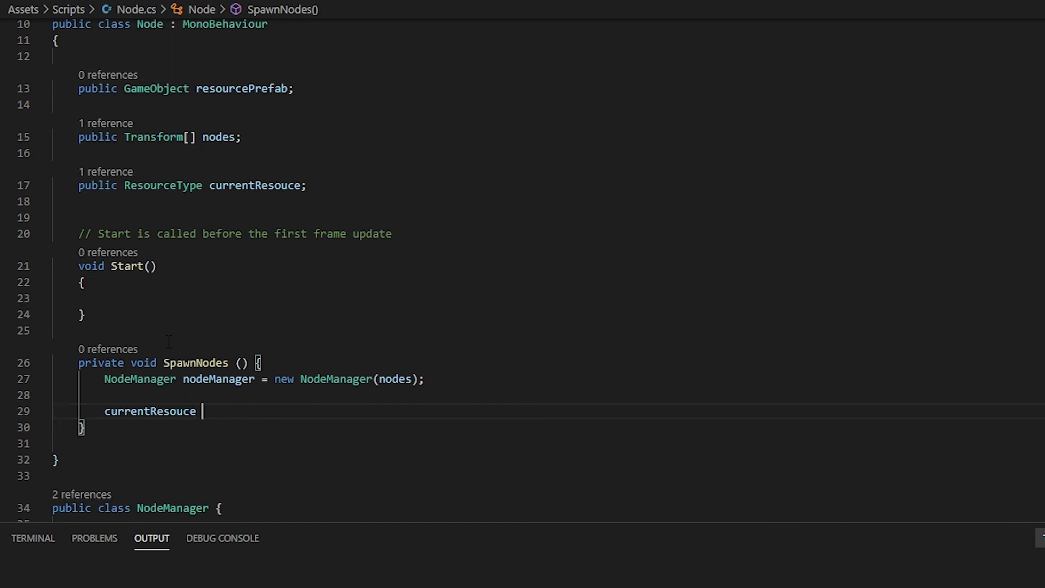
text(= )
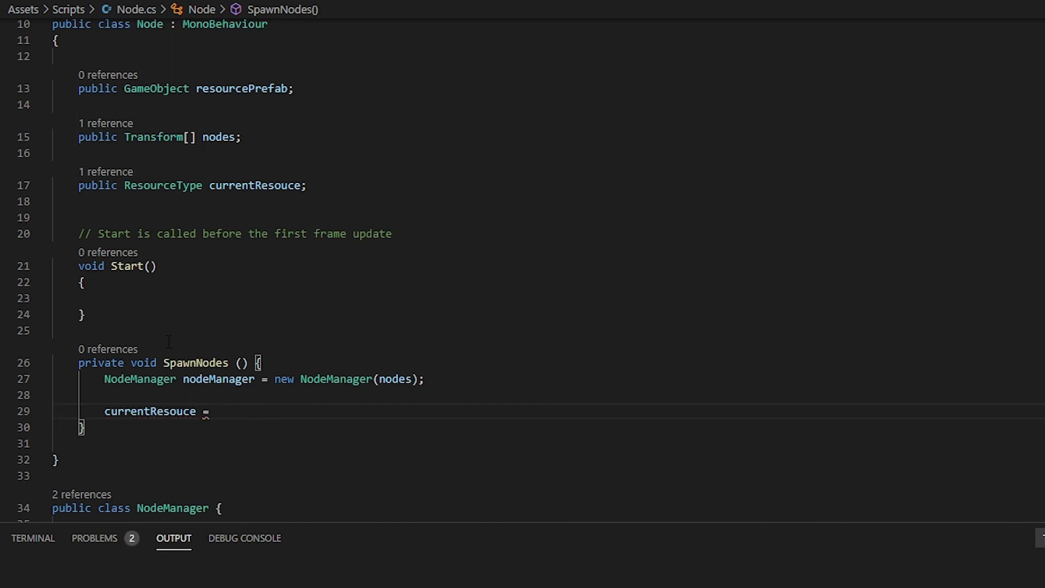
text(node)
key(Tab)
text(.)
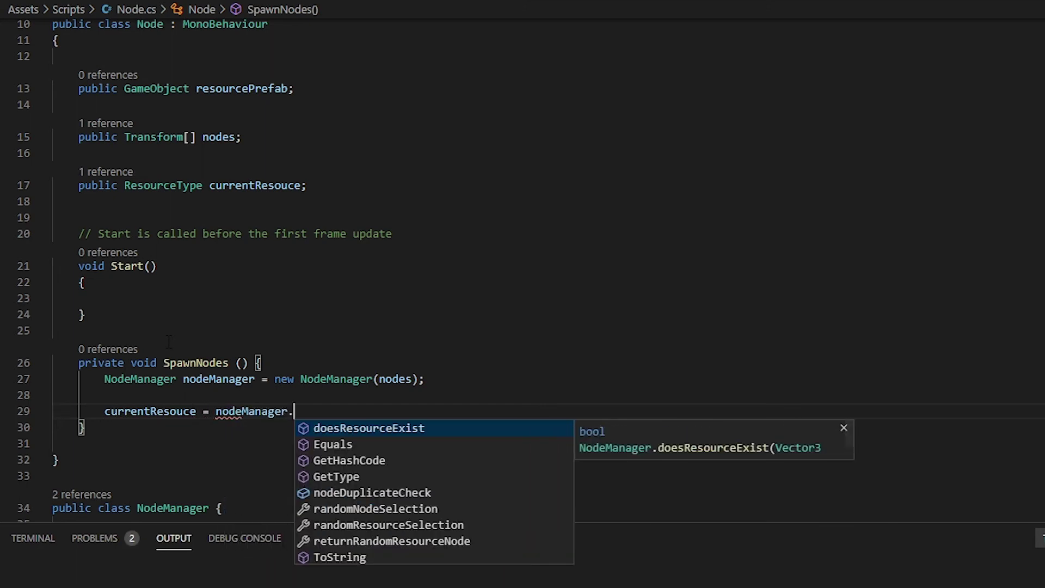
text(returnRa)
key(Tab)
text(;)
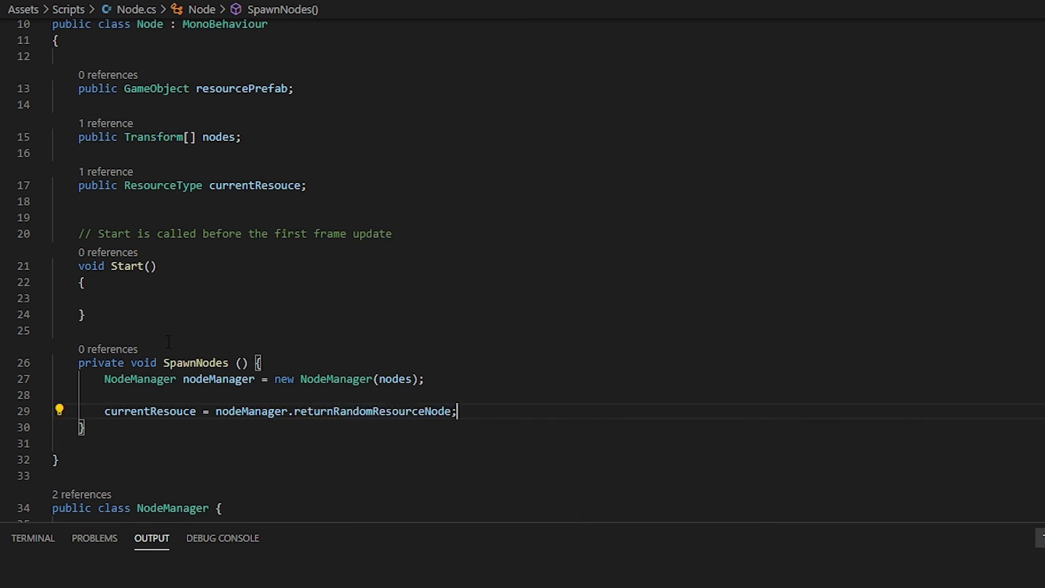
key(Return)
key(Return)
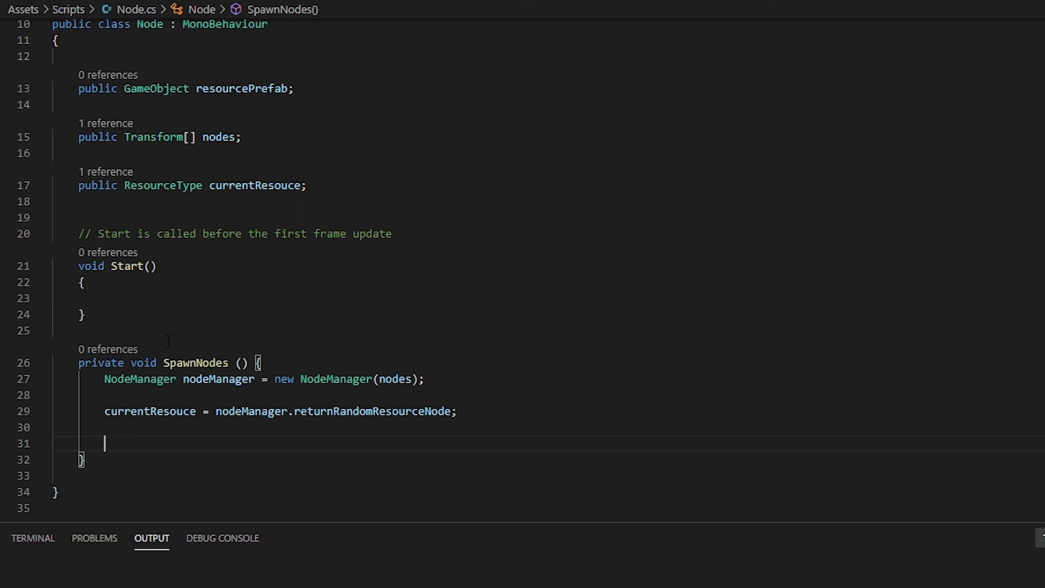
- Add a for loop running i from 0 to nodes.Length
text(for (int i = 0; )
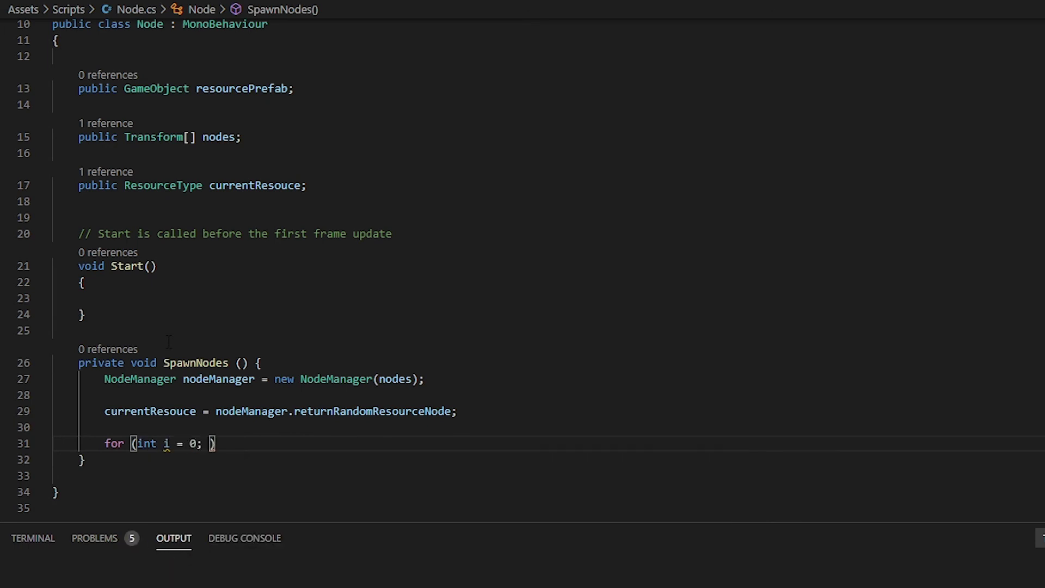
text(i < )
text(nodes.Le)
key(Tab)
text(; i++){)
key(Return)
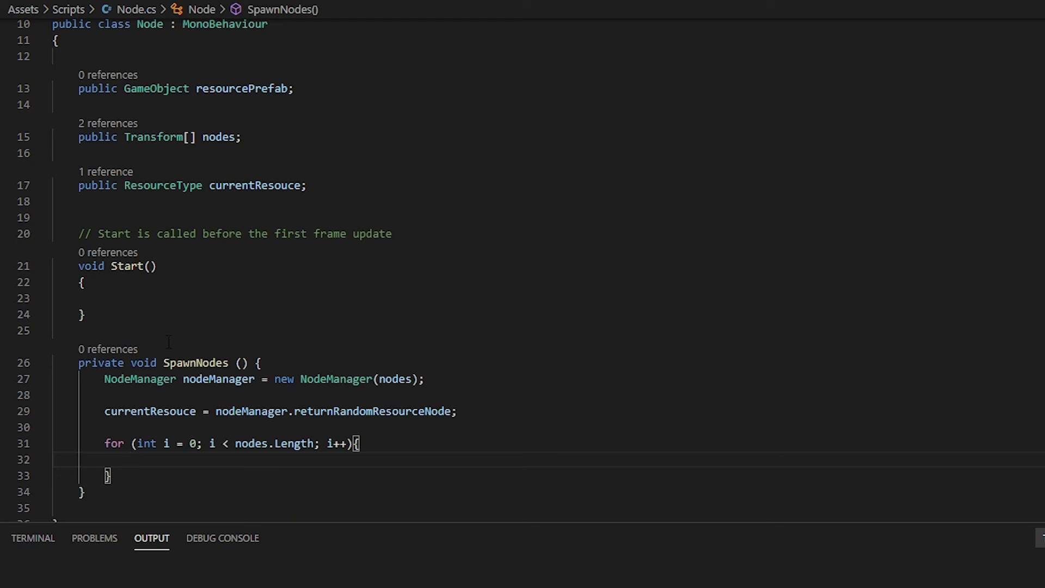
- Set Vector3 nodePos to nodes[nodeManager.randomNodeSelection].transform.position
text(Vector3 nodePos = no)
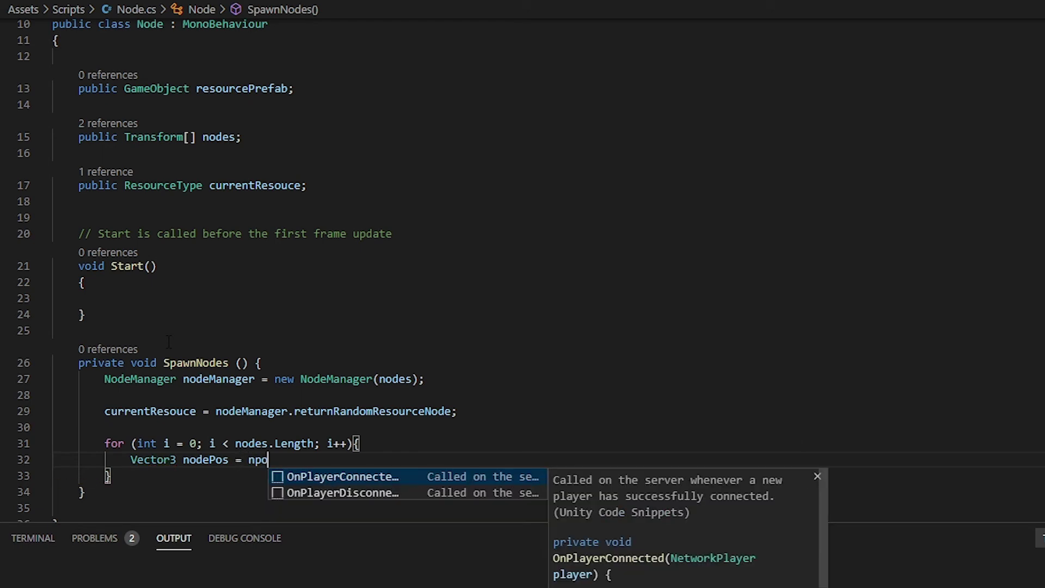
text(des[nodeManager.r)
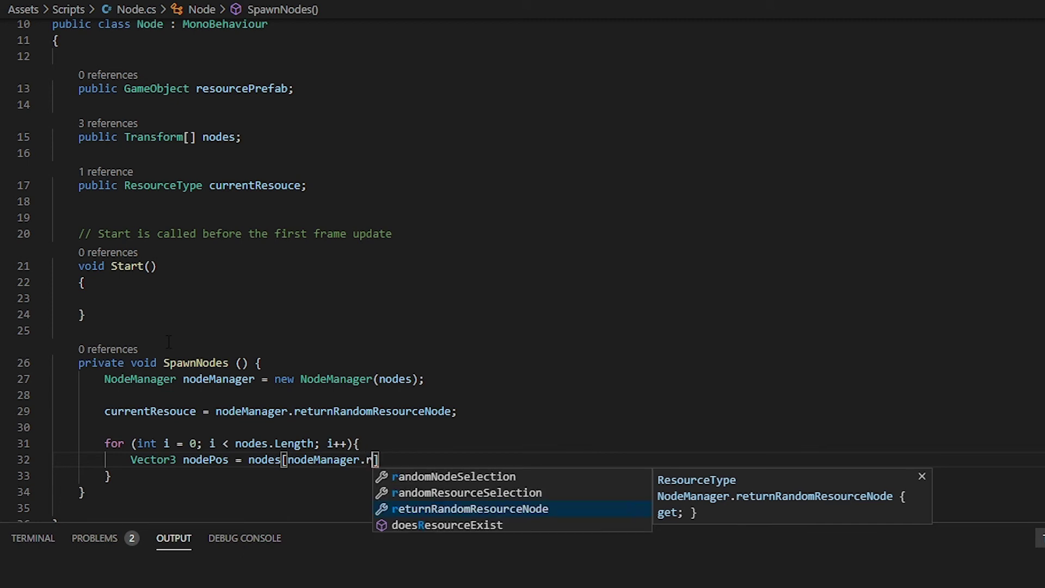
text(and)
key(Up)
key(Tab)
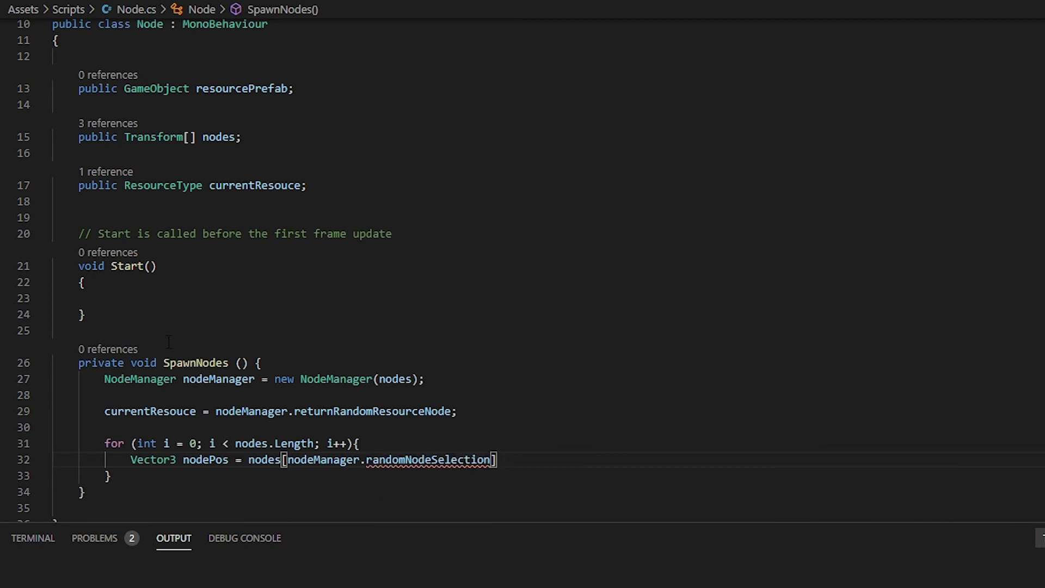
text(.transform.pos)
key(Tab)
text(;)
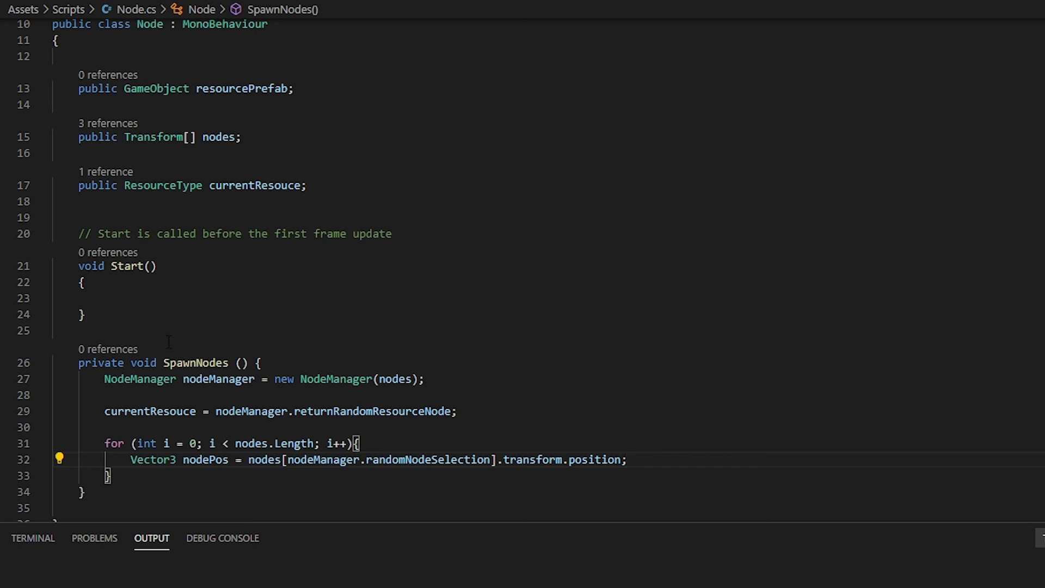
key(Return)
key(Return)
- Add an if checking currentResouce equals ResourceType.metalOre or ResourceType.stoneOre
text(if(cu)
key(Tab)
text(== Re)
key(Tab)
text(.)
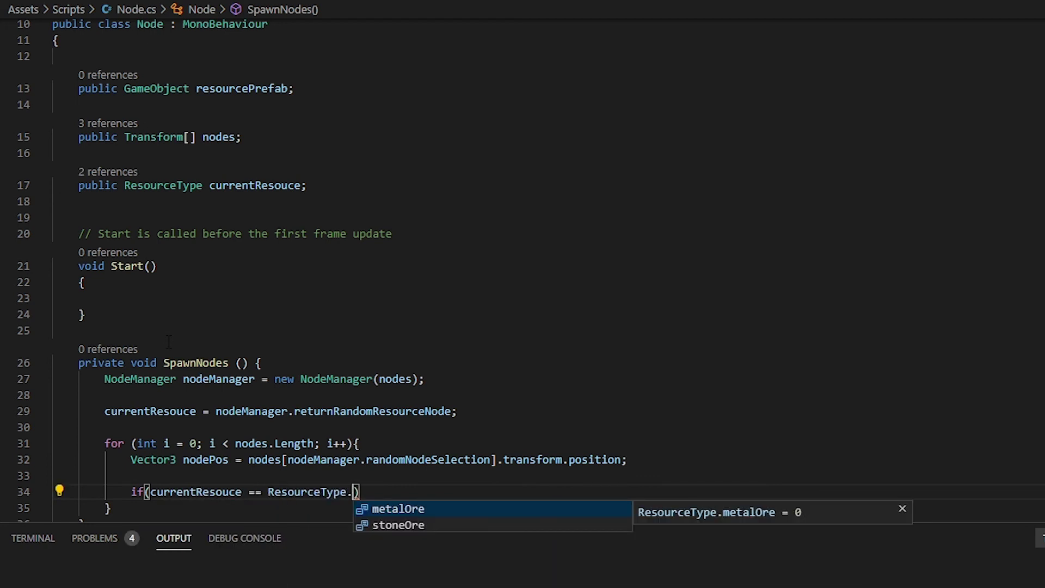
key(Tab)
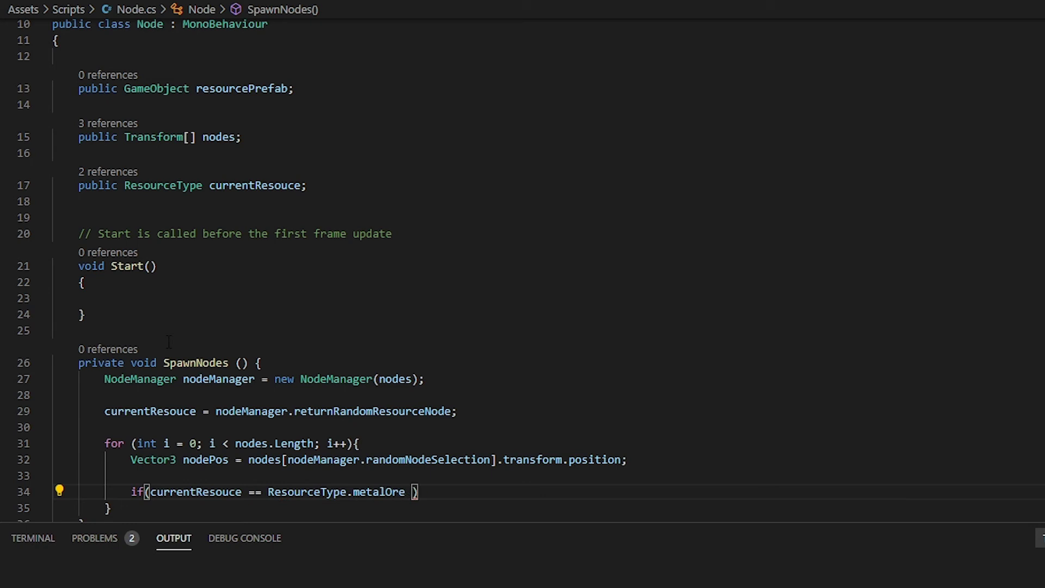
text(|| curr)
key(Tab)
text(== ResourceType.)
key(Down)
key(Tab)
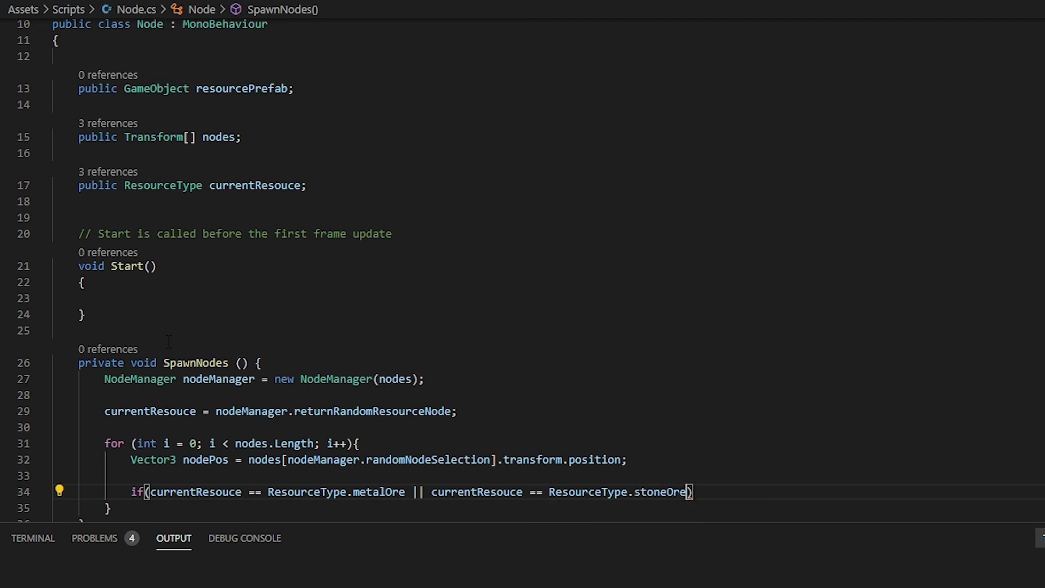
text({)
key(Return)
- Nest an if requiring !nodeManager.doesResourceExist(nodePos)
text(if(!no)
key(Tab)
text(.)
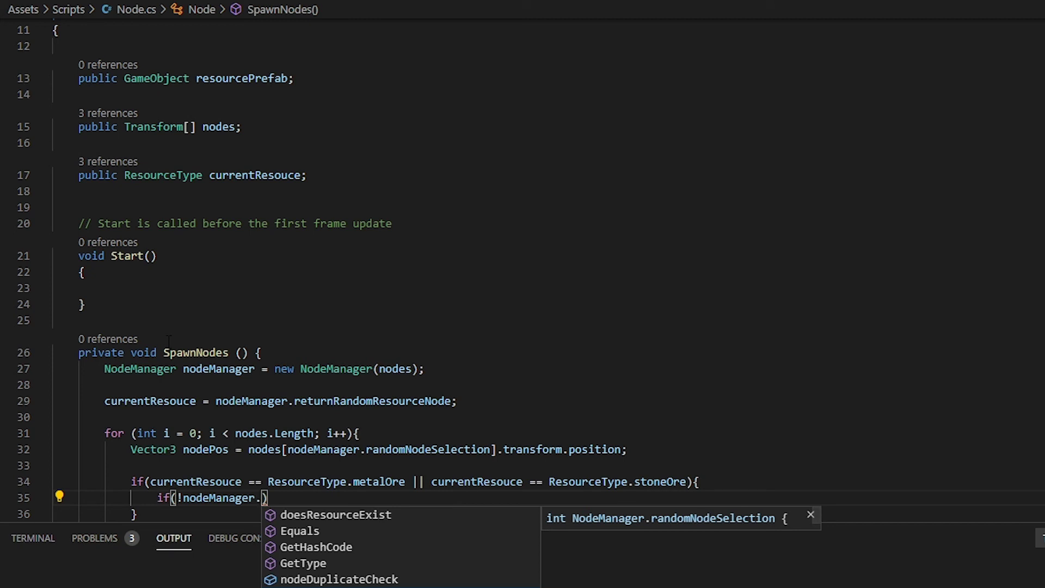
text(does)
key(Tab)
text(()
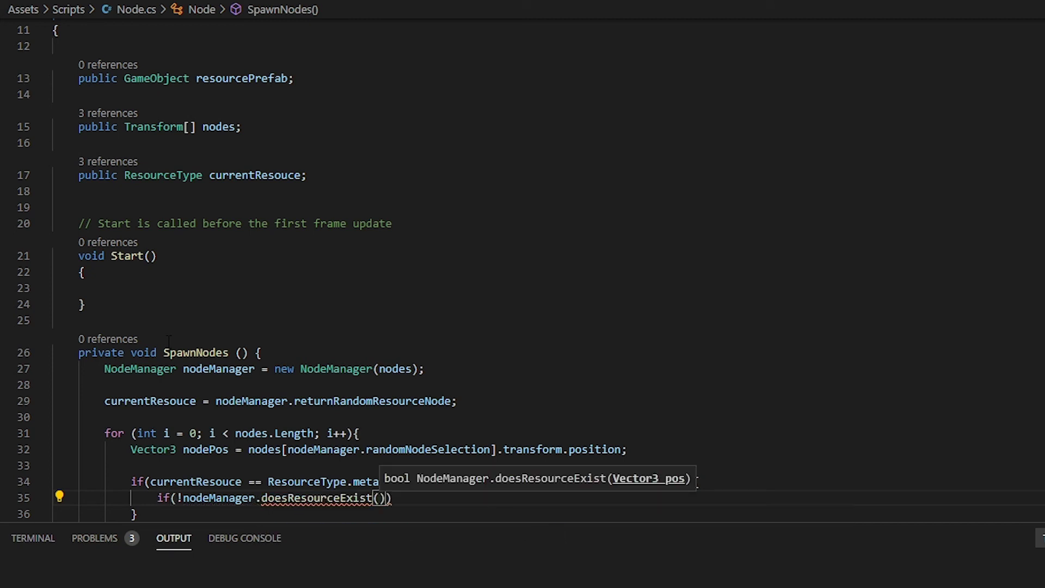
text(node)
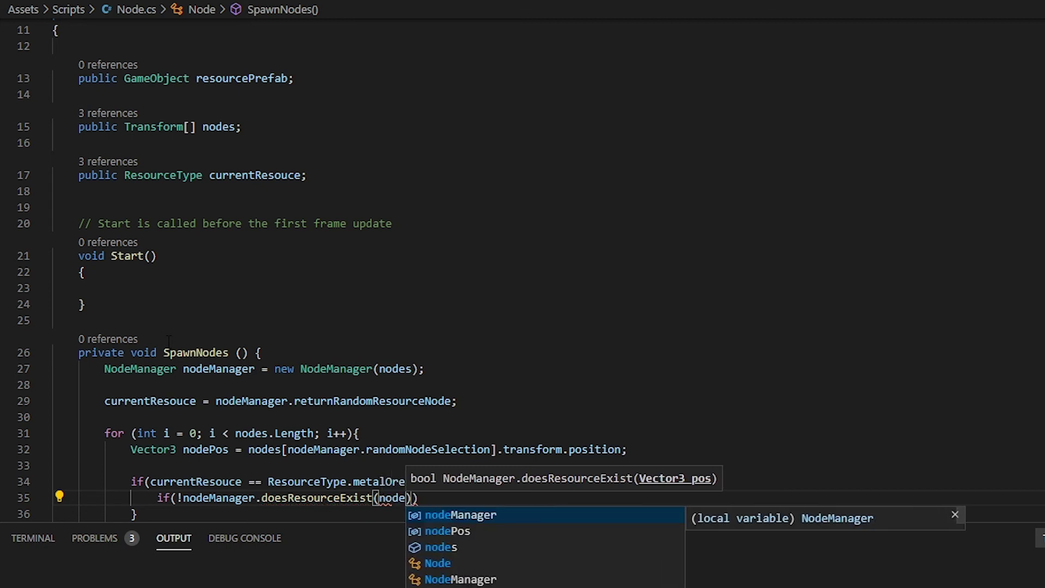
text(P)
key(Tab)
text())
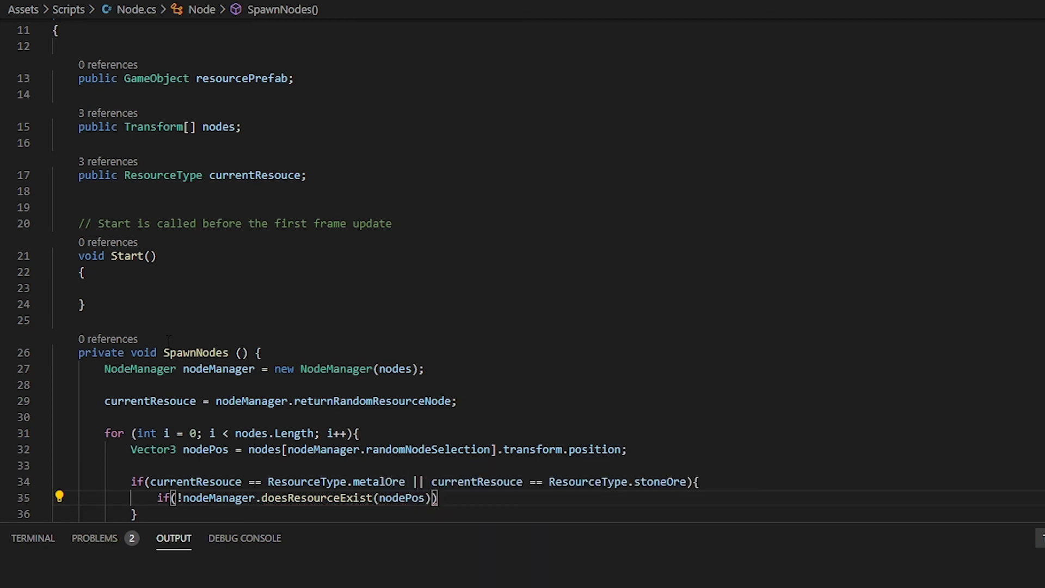
text(){)
key(Return)
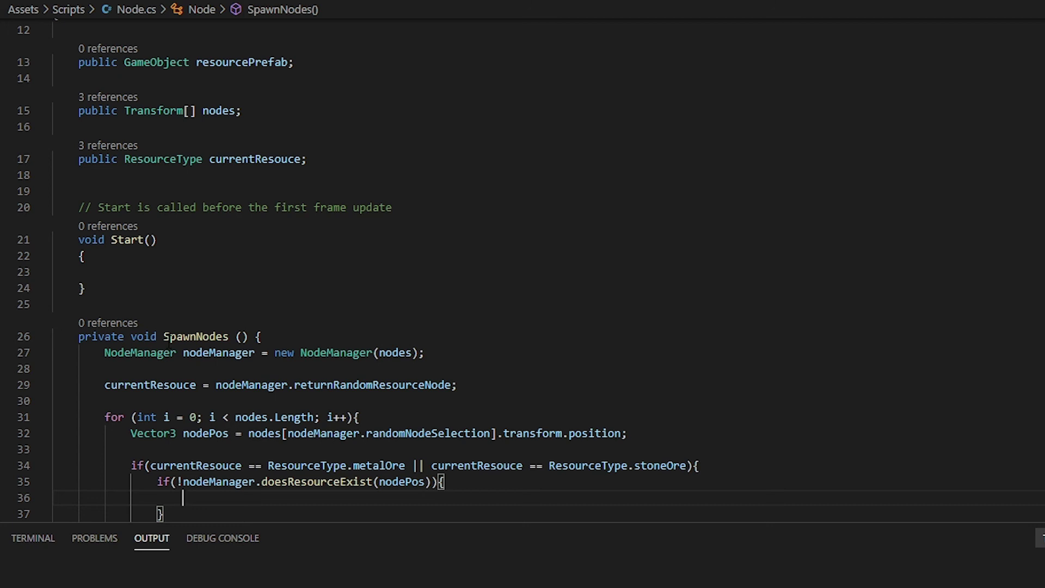
- Write GameObject nodeSpawned = Instantiate(resourcePrefab, nodePos, Quaternion.identity) and walk through its arguments
text(Game)
key(Tab)
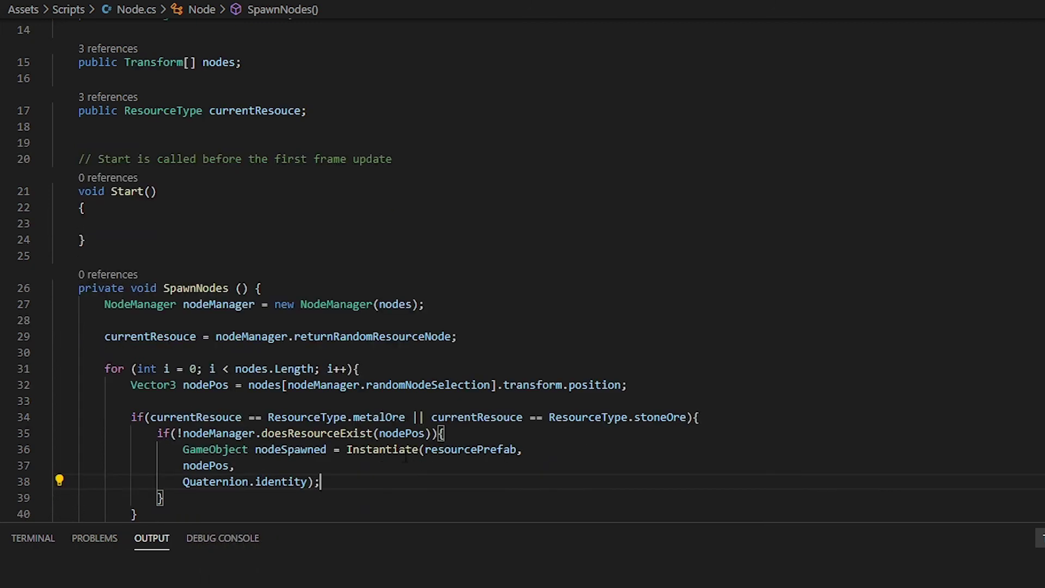
double_click(406, 452)
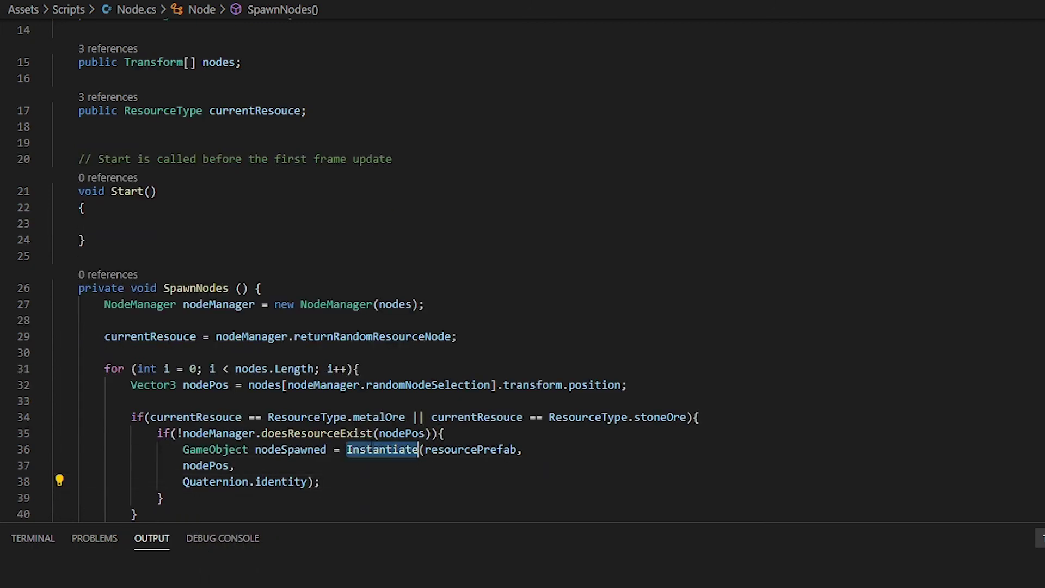
double_click(512, 452)
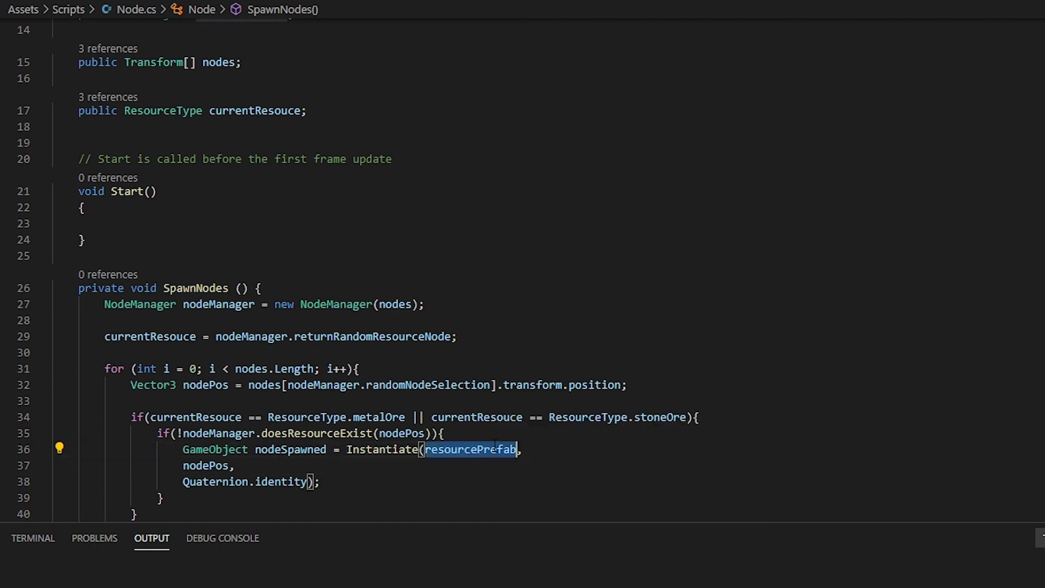
scroll(397, 411, up, 1)
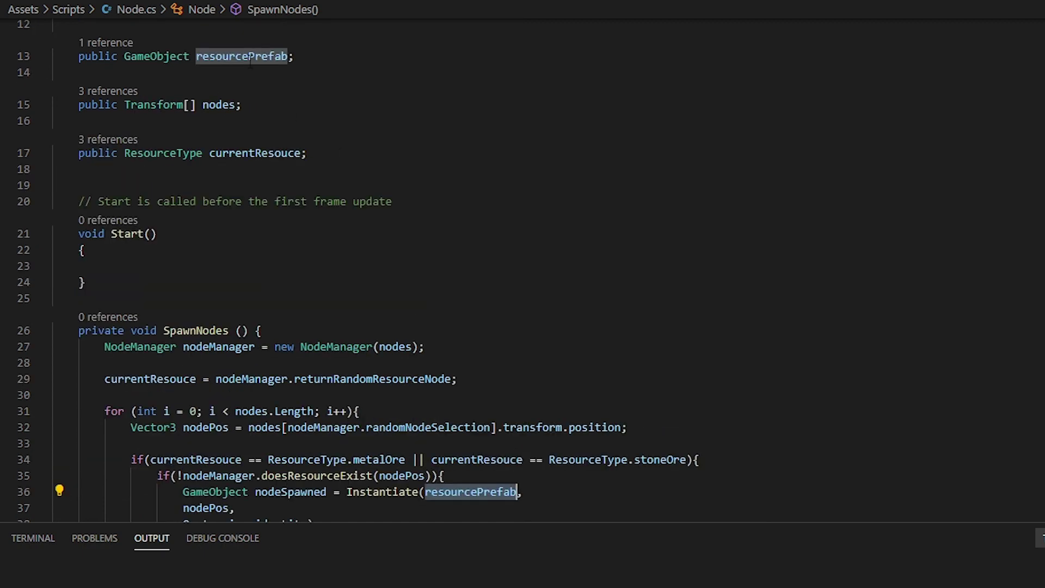
scroll(397, 412, down, 1)
double_click(205, 465)
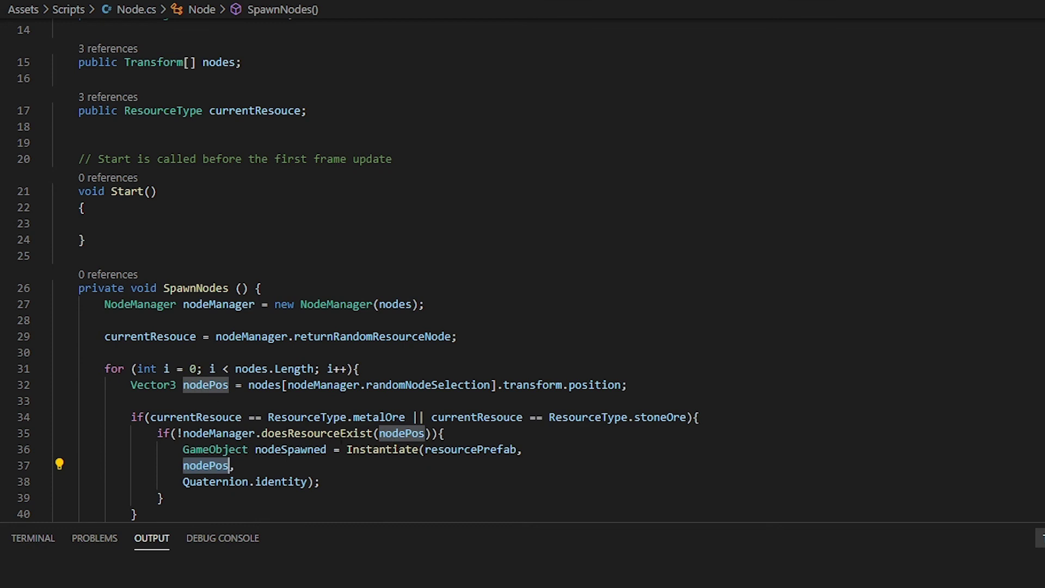
double_click(204, 384)
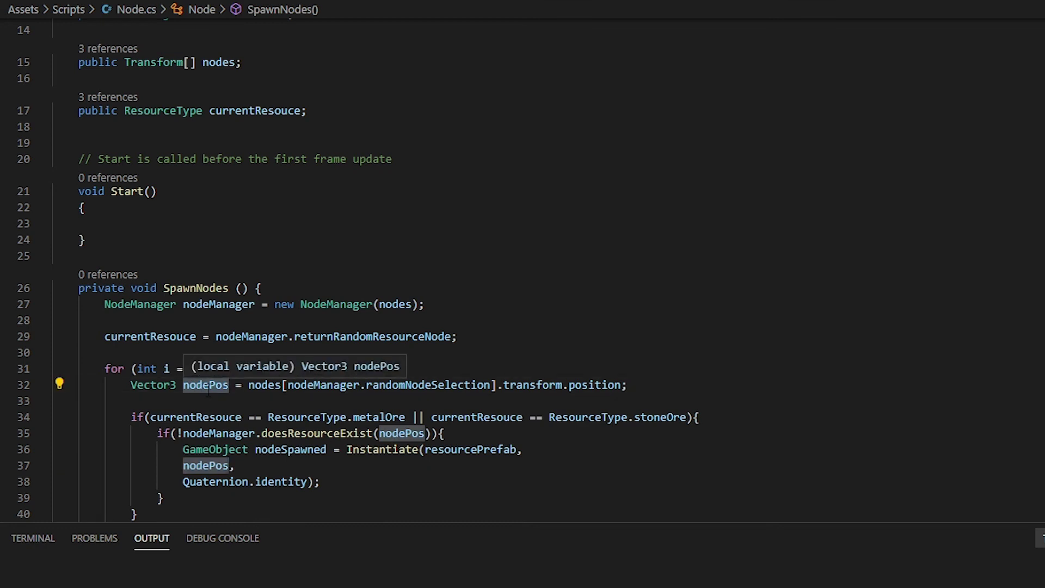
double_click(229, 482)
mouse_move(216, 482)
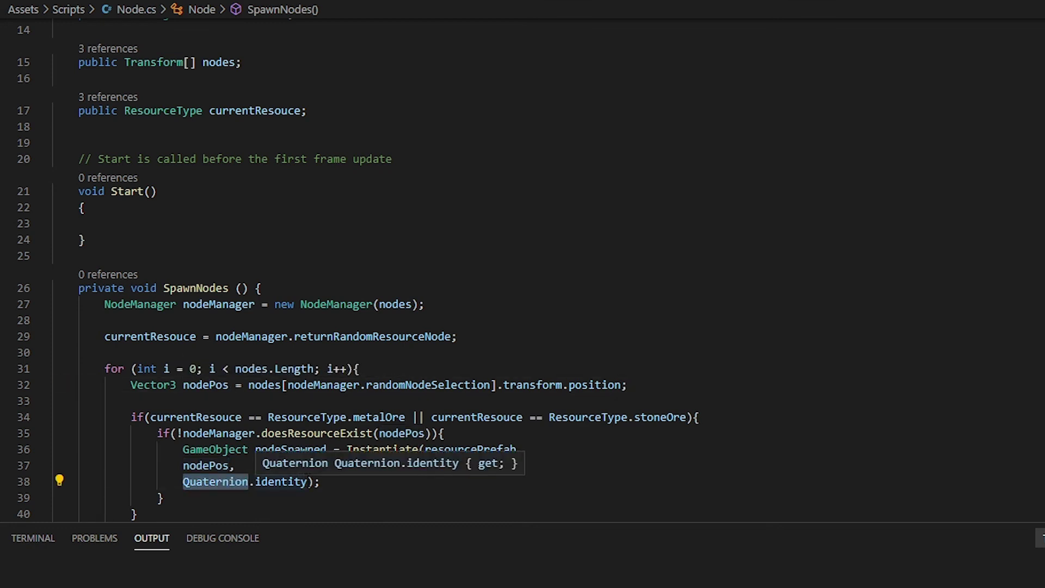
click(348, 484)
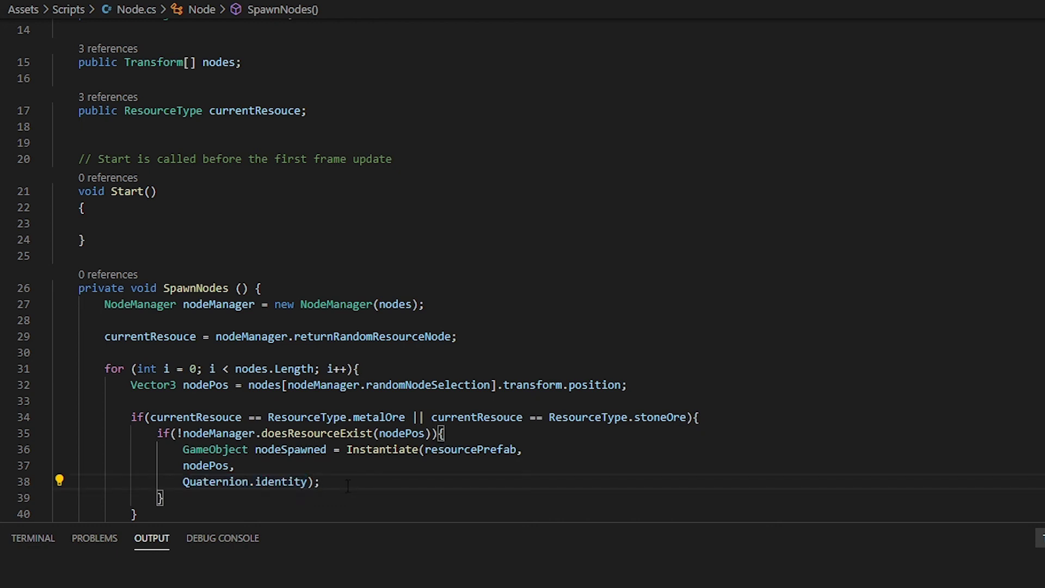
key(Return)
key(Return)
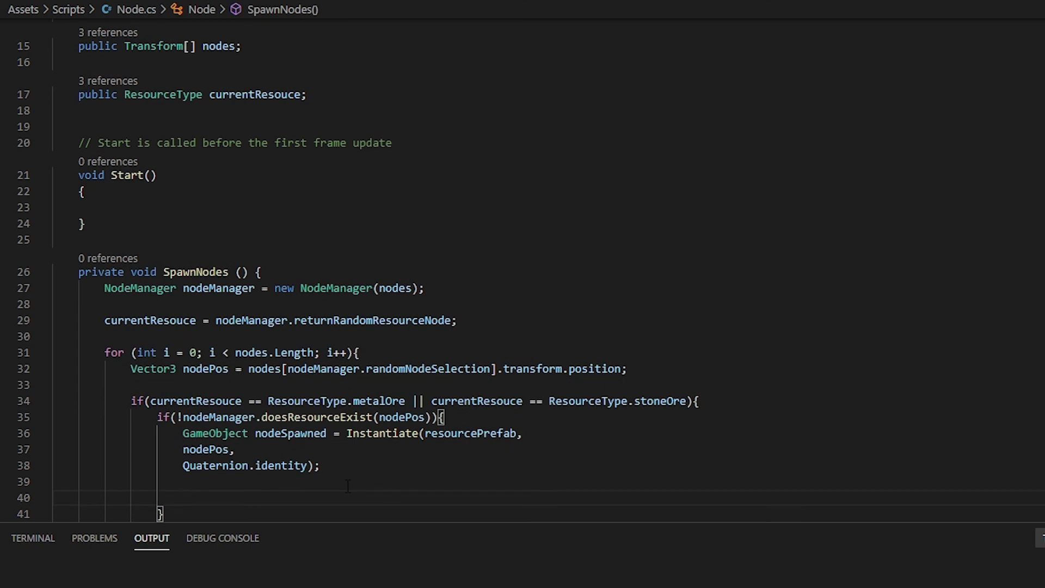
- Add nodeManager.nodeDuplicateCheck.Add(nodeSpawned.transform.position, nodePos)
text(node)
key(Tab)
text(.)
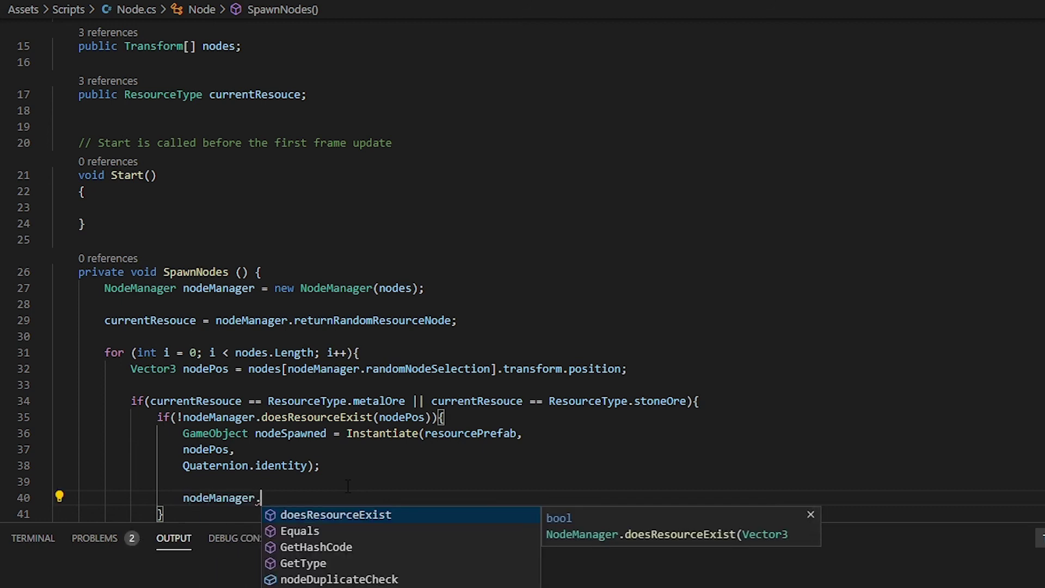
text(node)
key(Tab)
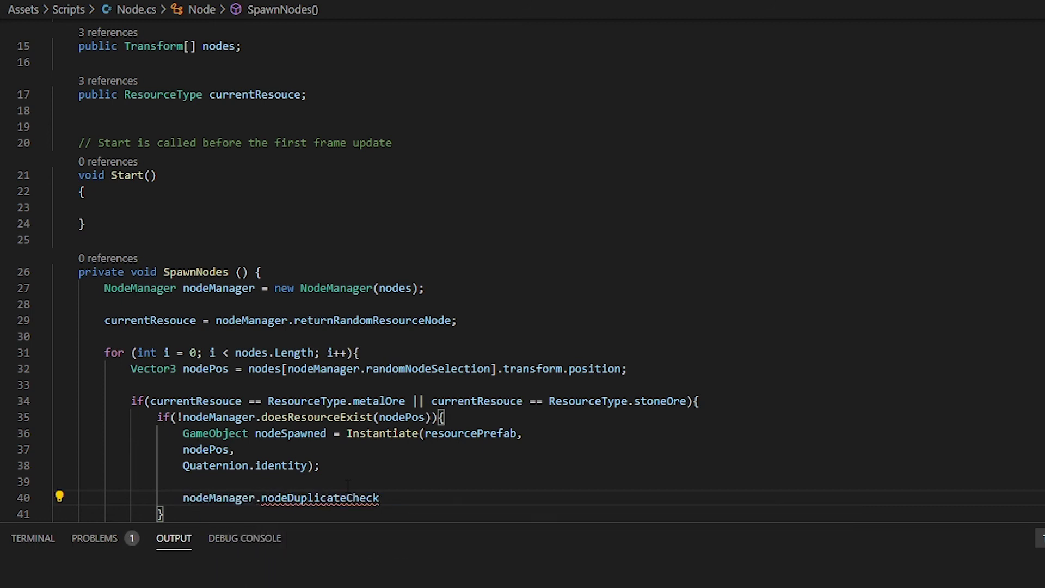
text(.)
key(Tab)
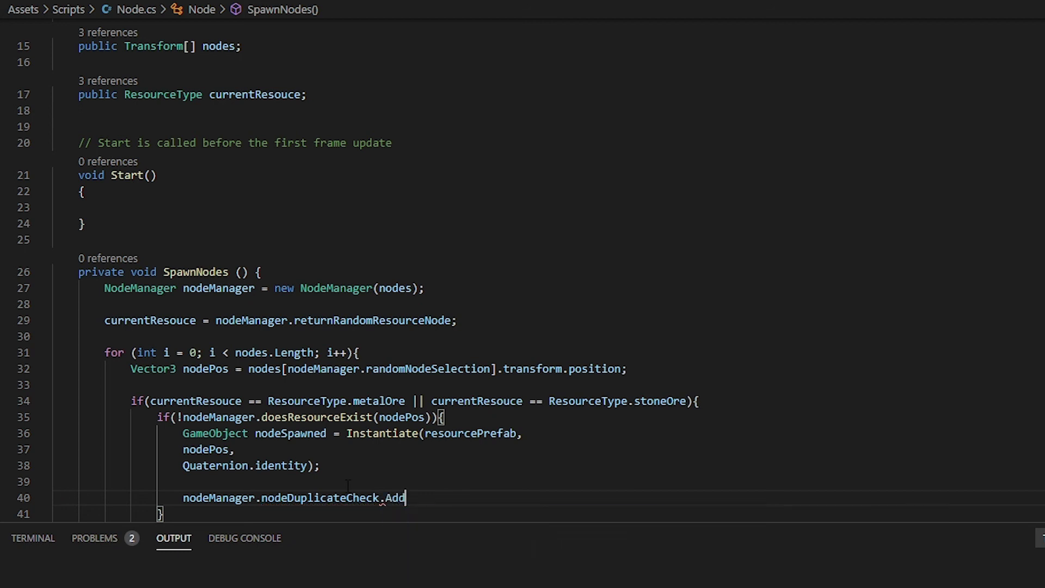
text(()
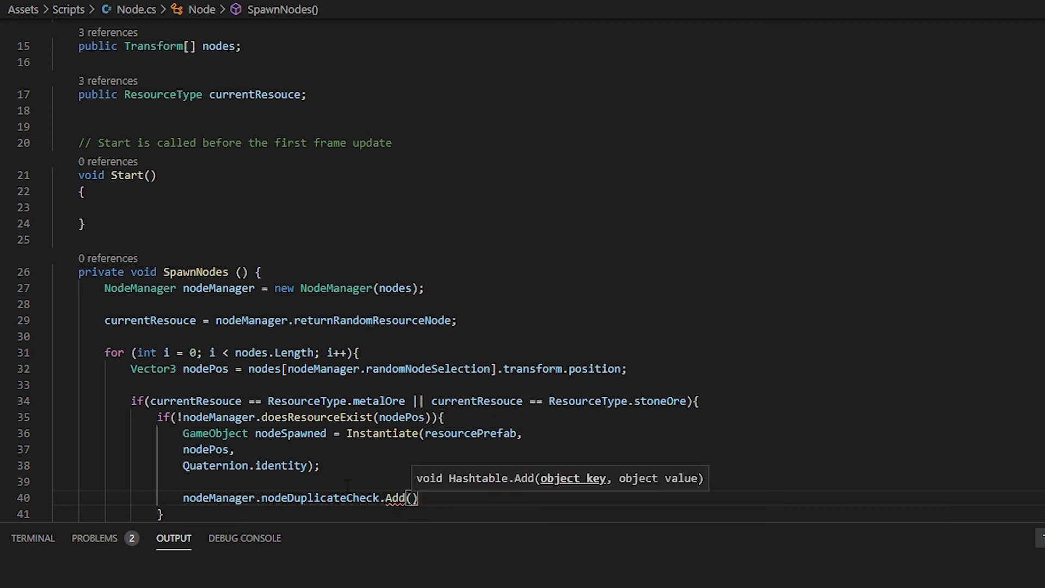
text(nodeSpawned.transform.position, )
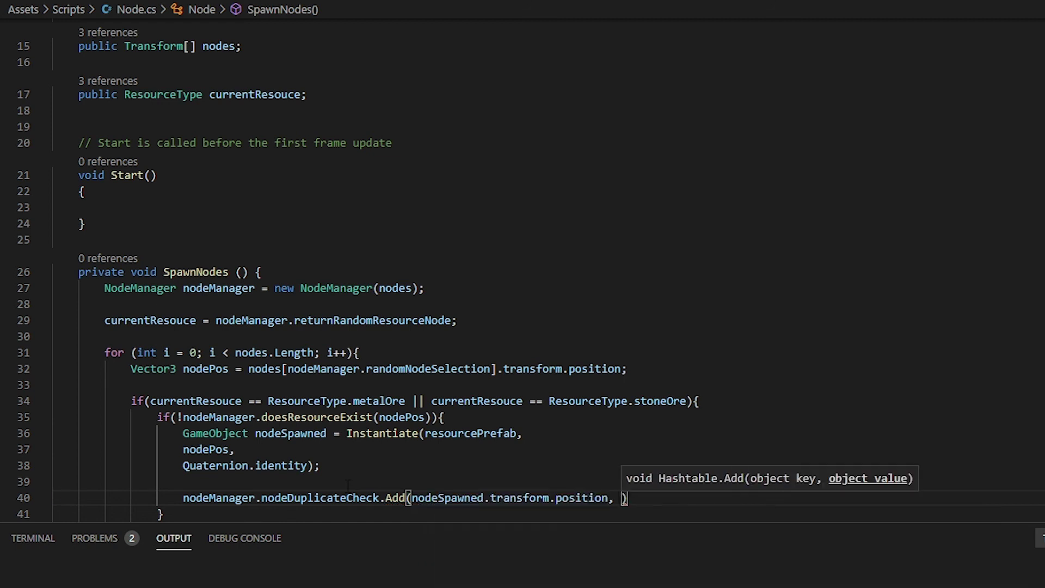
text(nod)
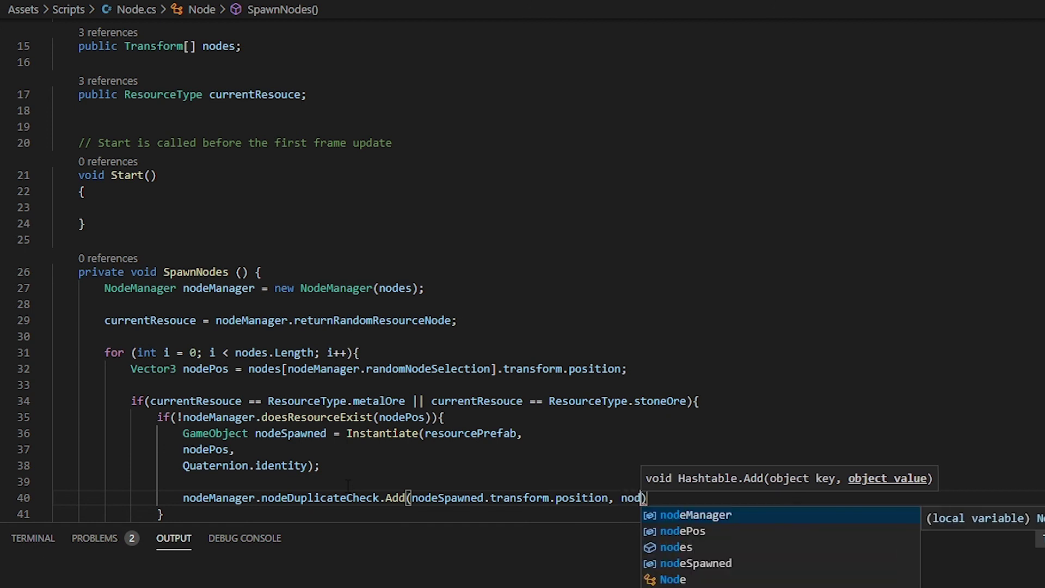
key(Down)
key(Tab)
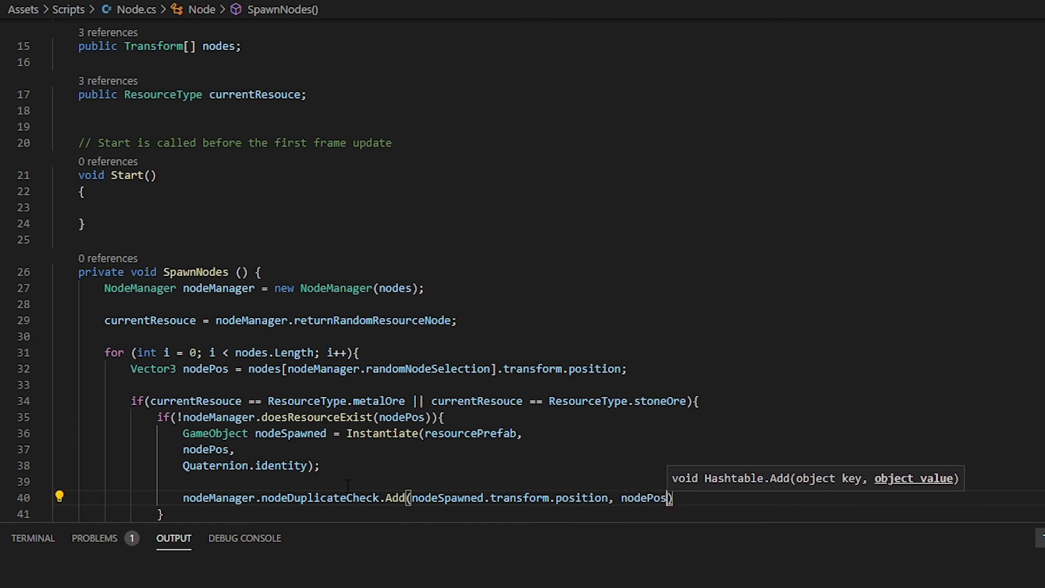
text();)
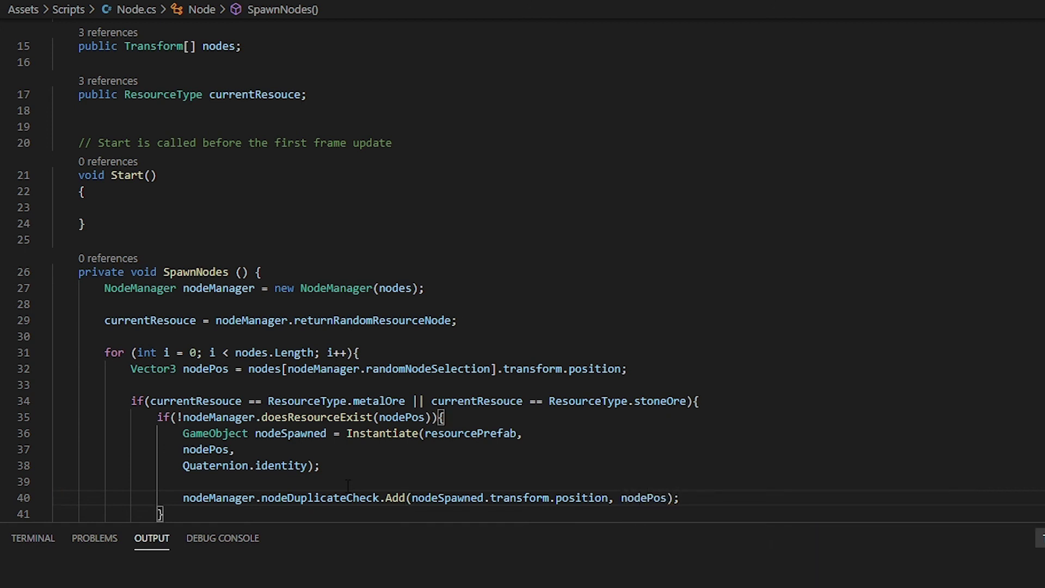
scroll(316, 444, down, 3)
scroll(316, 444, up, 1)
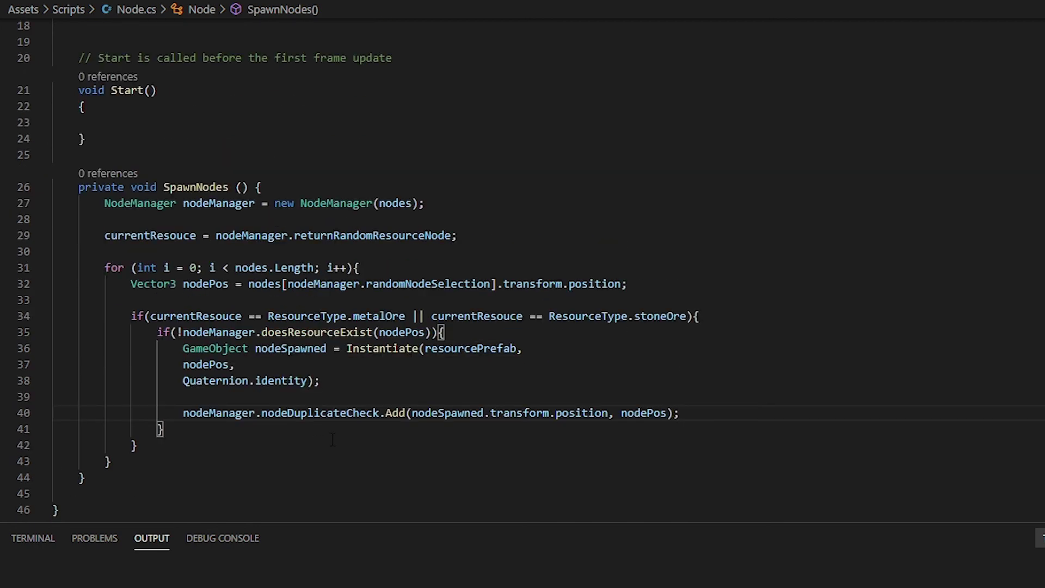
key(Return)
key(Return)
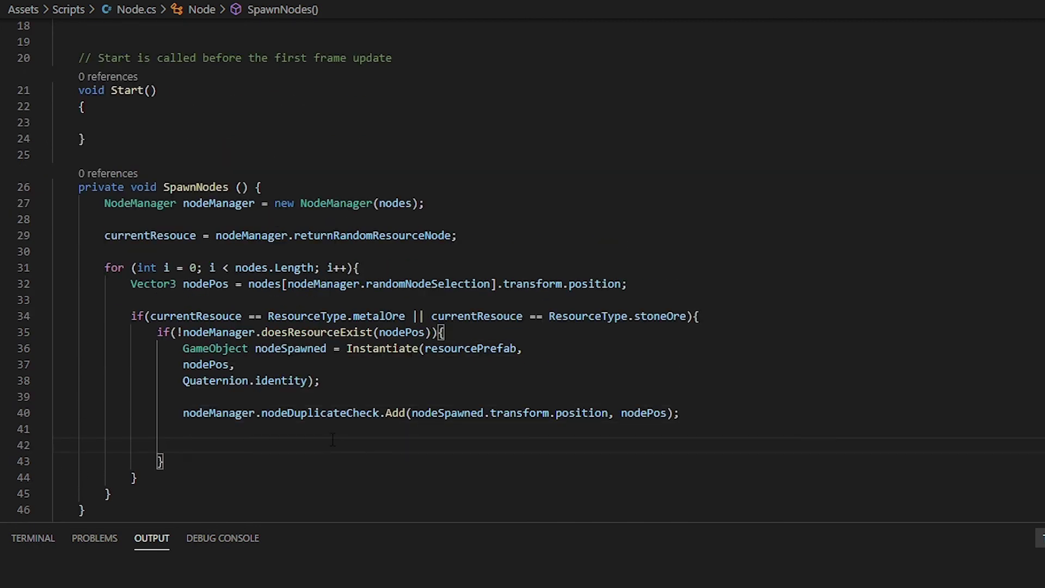
- Parent the spawned object with nodeSpawned.transform.SetParent(this.transform)
text(node)
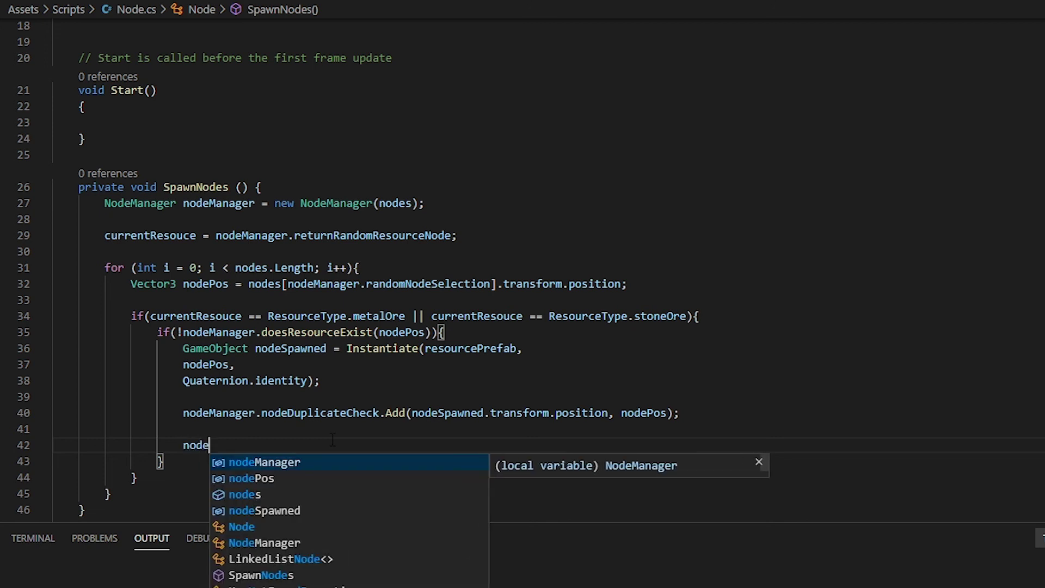
text(Spawned)
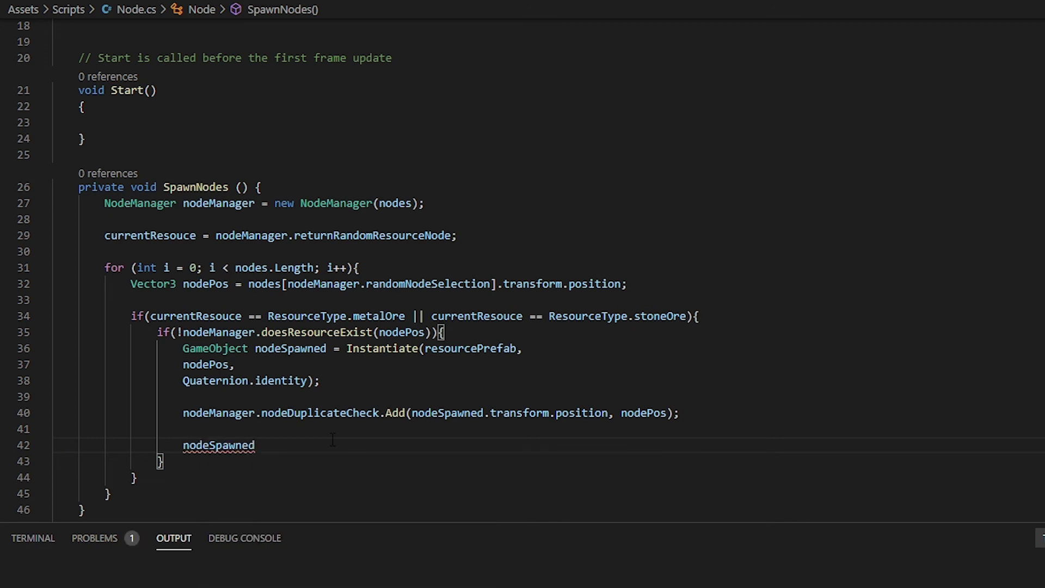
text(.tra)
key(Tab)
text(.p)
key(BackSpace)
text(set)
key(Tab)
text(()
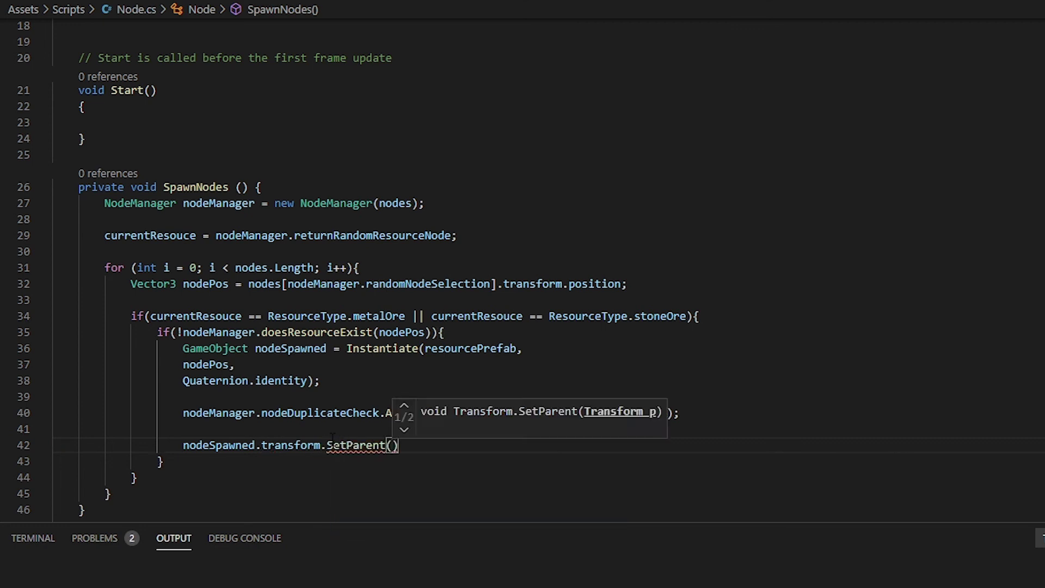
text(this.tra)
key(Tab)
text();)
scroll(316, 364, up, 1)
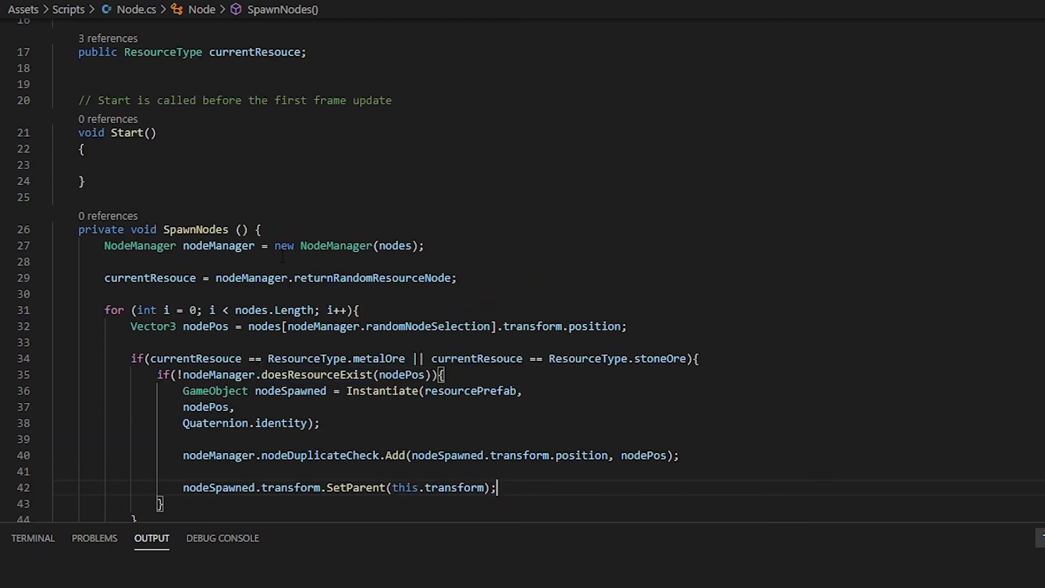
- Add a SpawnNodes(); call inside the Start method
click(267, 166)
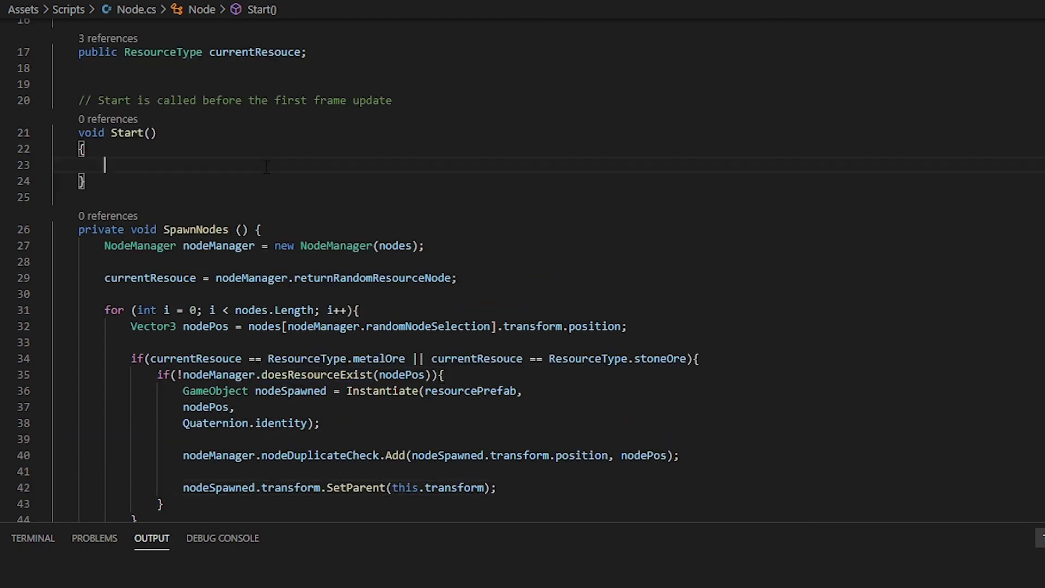
text(Spaw)
key(Tab)
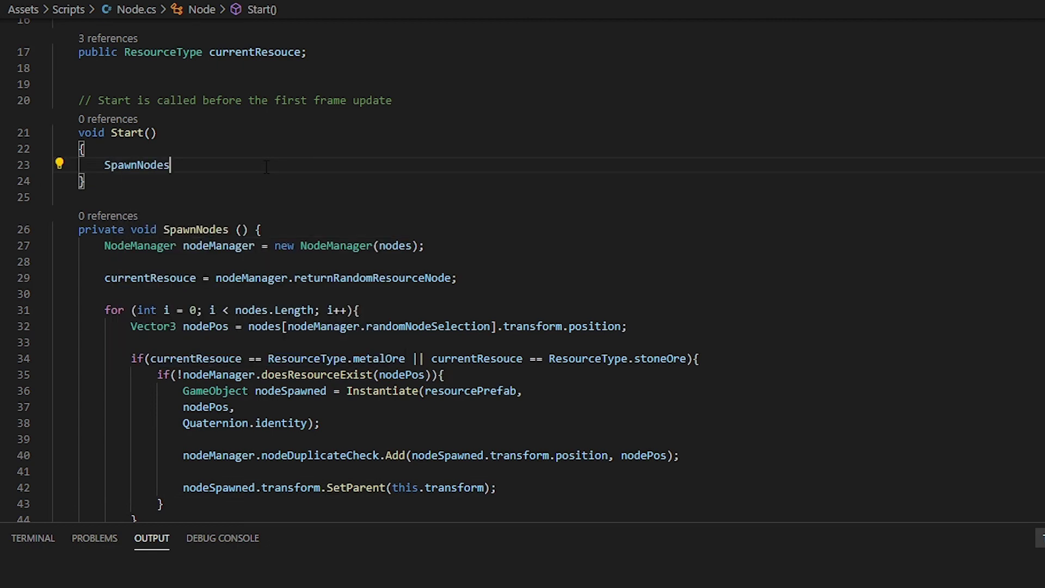
text(();)
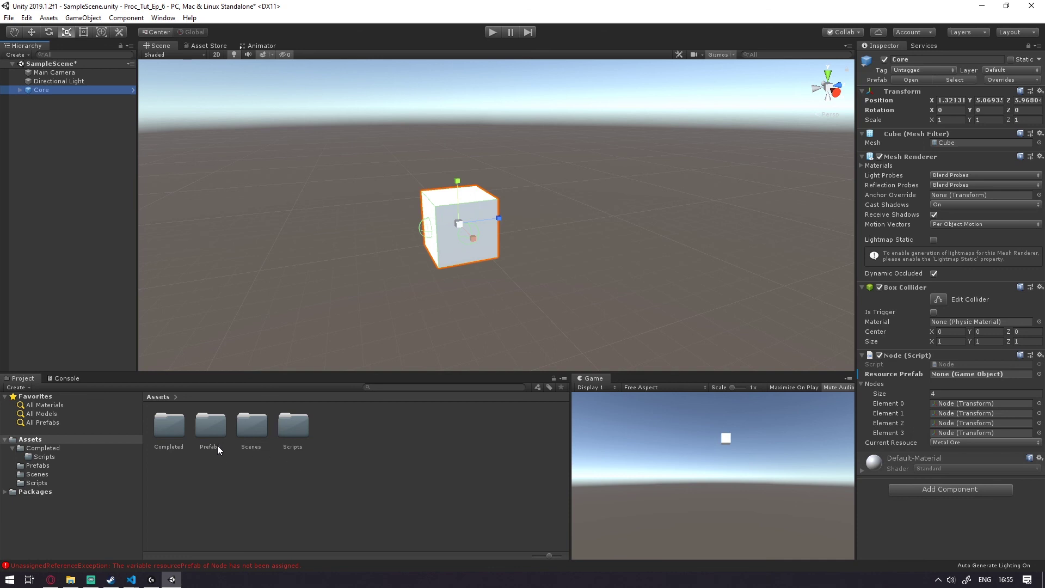
- Assign the Cube prefab as Resource Prefab, then play and orbit to see spawned cubes
double_click(208, 426)
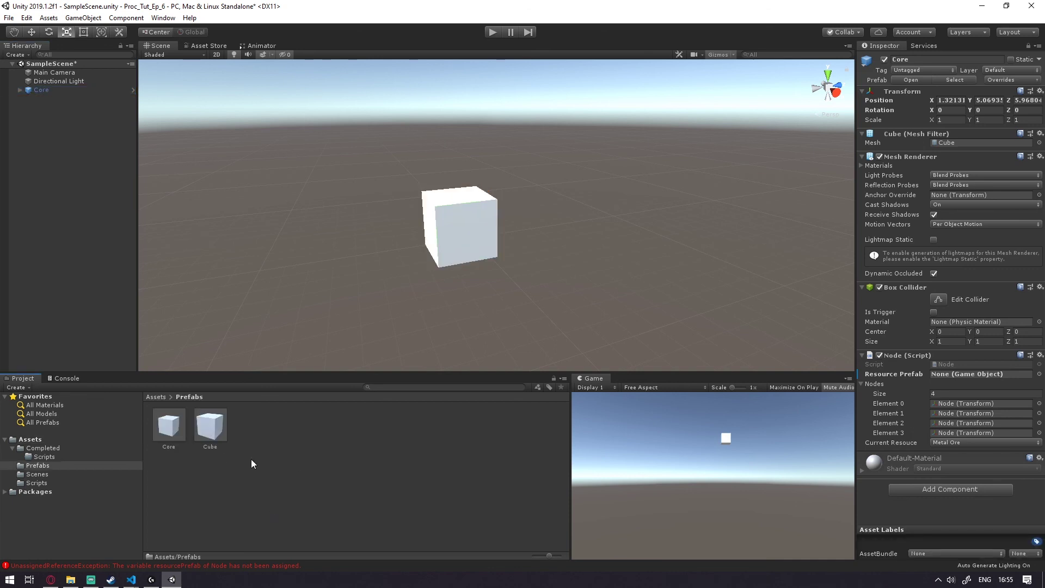
drag(226, 420, 969, 372)
click(492, 32)
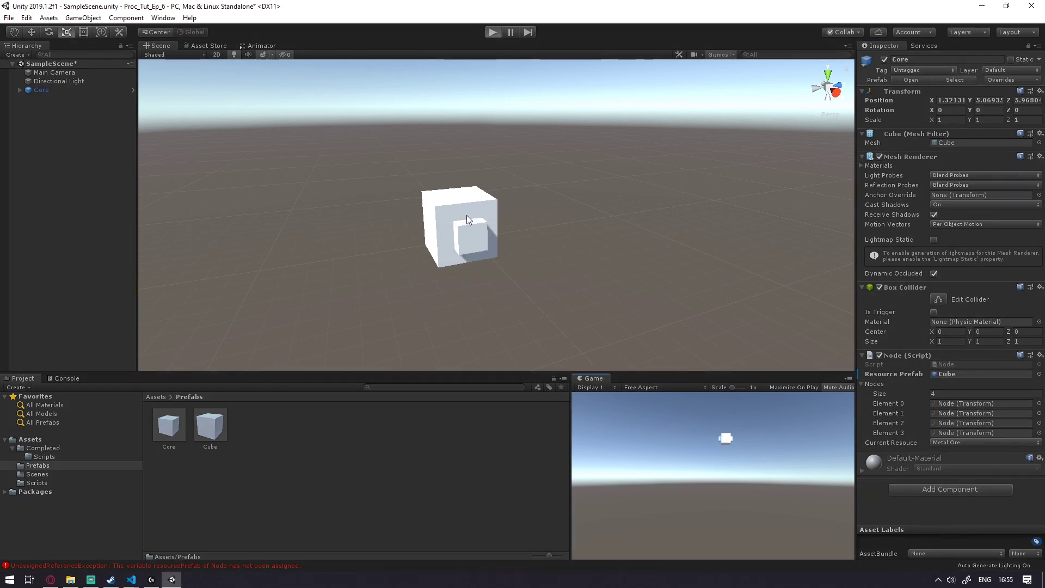
mouse_move(466, 216)
alt+mouse_down()
mouse_move(514, 221)
mouse_move(290, 247)
alt+mouse_up()
alt+scroll(290, 248, down, 3)
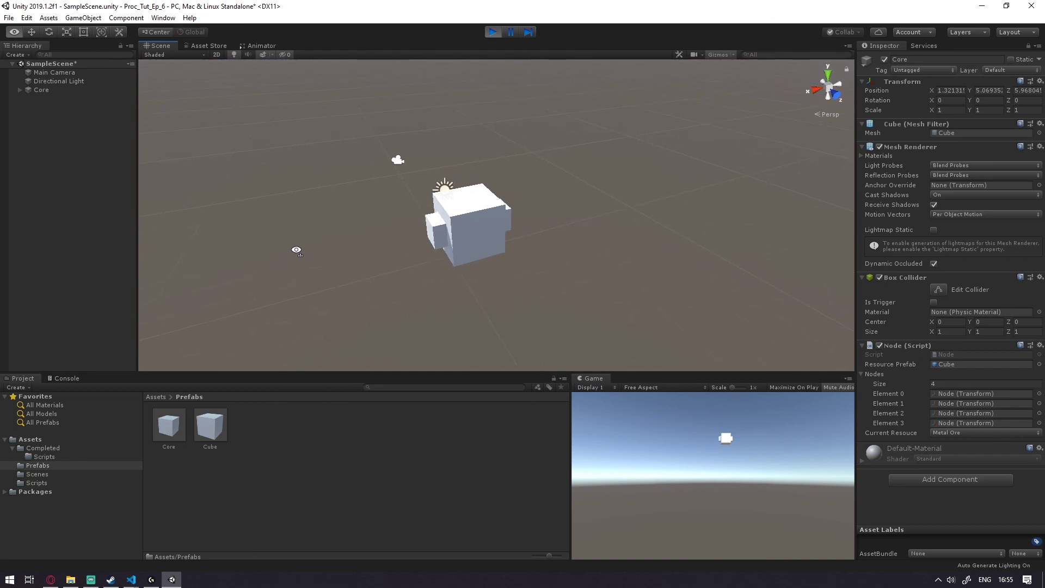